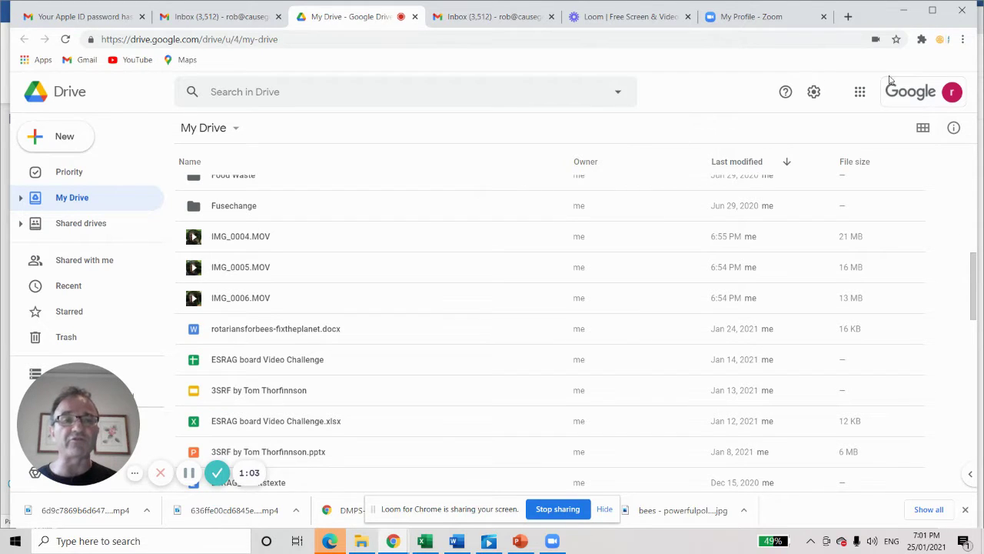
left_click(860, 93)
scroll(876, 330, "down", 5)
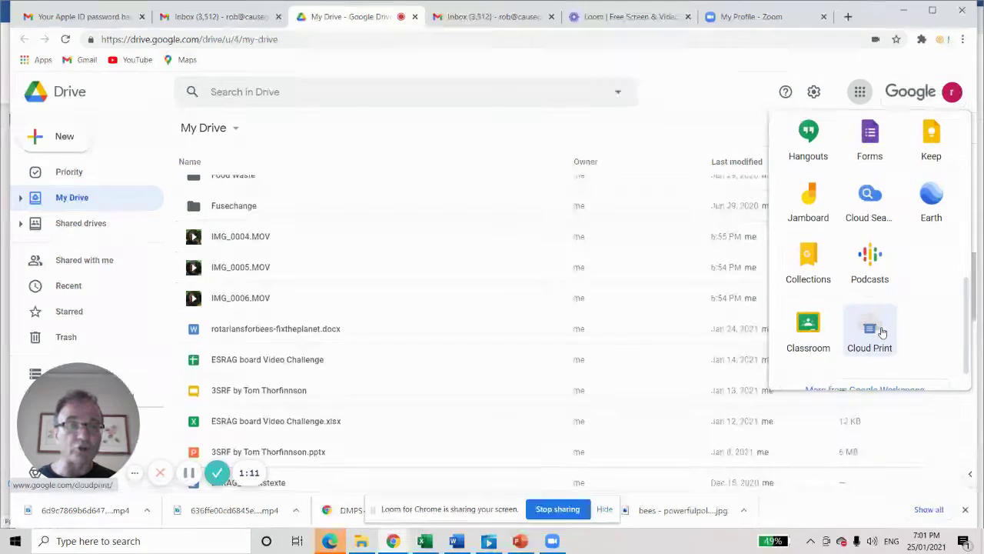
scroll(882, 332, "up", 5)
scroll(882, 331, "up", 2)
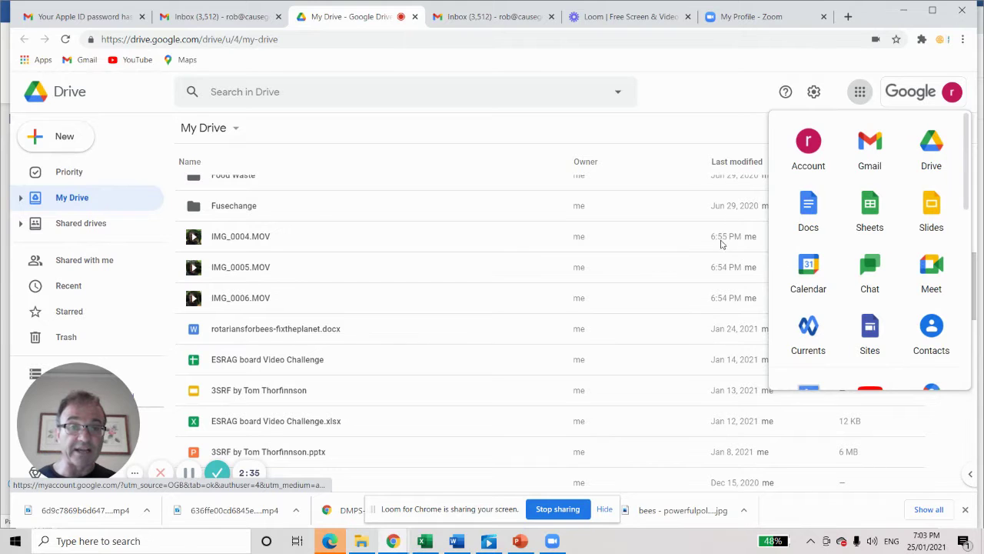
Download the three videos IMG_0004.MOV, IMG_0005.MOV and IMG_0006.MOV together from My Drive.
left_click(240, 242)
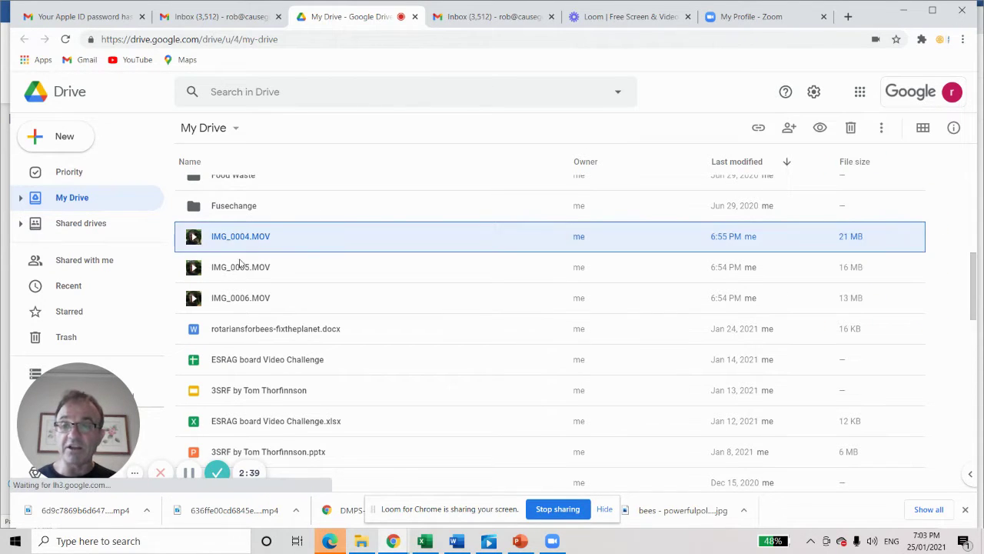
left_click(240, 243)
left_click(240, 298, "shift")
right_click(256, 297)
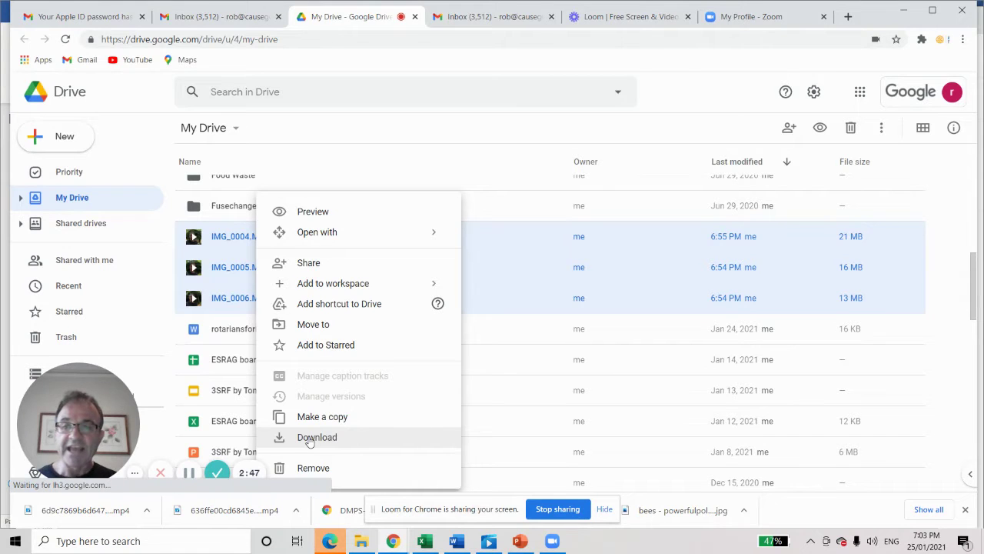
left_click(310, 438)
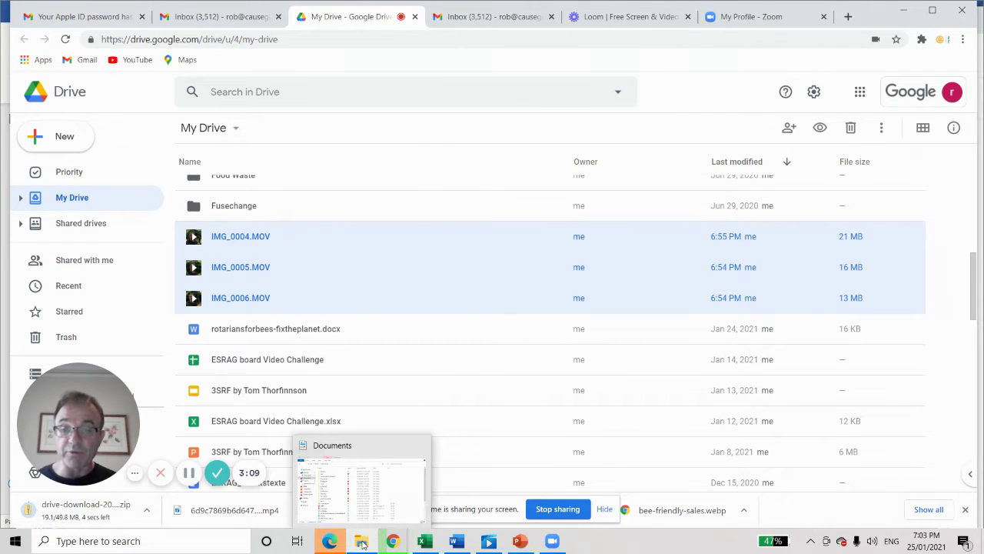
Switch to File Explorer and open the newly downloaded drive-download zip archive in the Downloads folder.
left_click(362, 544)
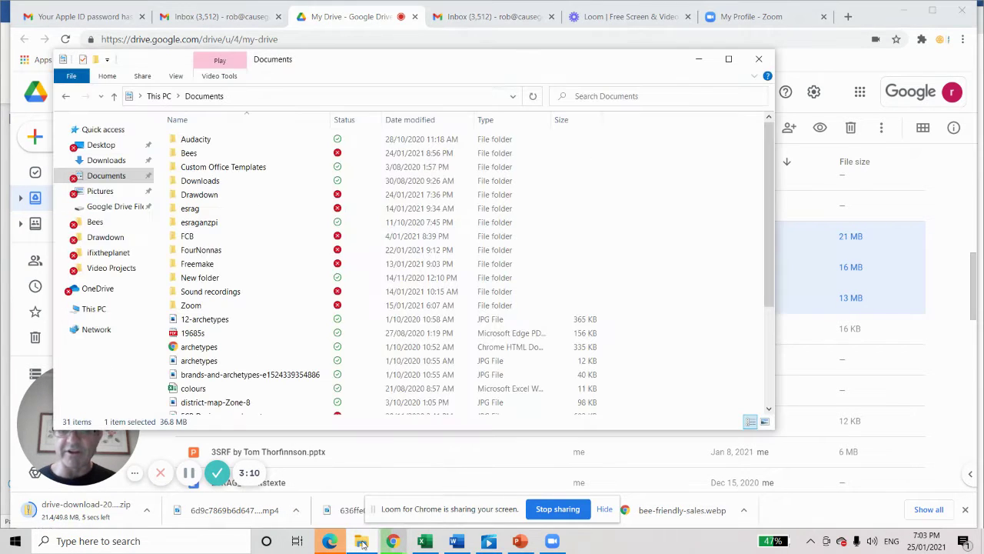
left_click(114, 160)
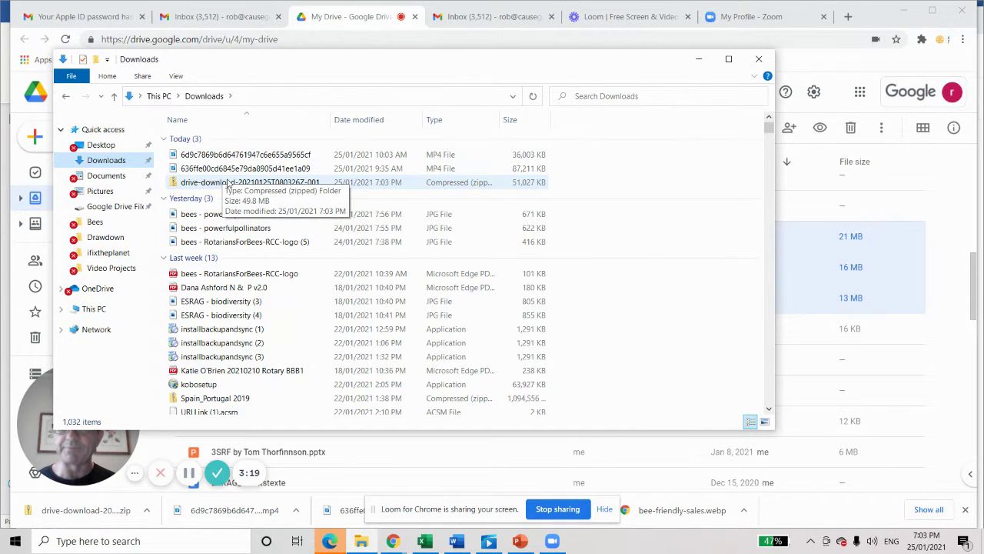
left_click(228, 183)
double_click(228, 182)
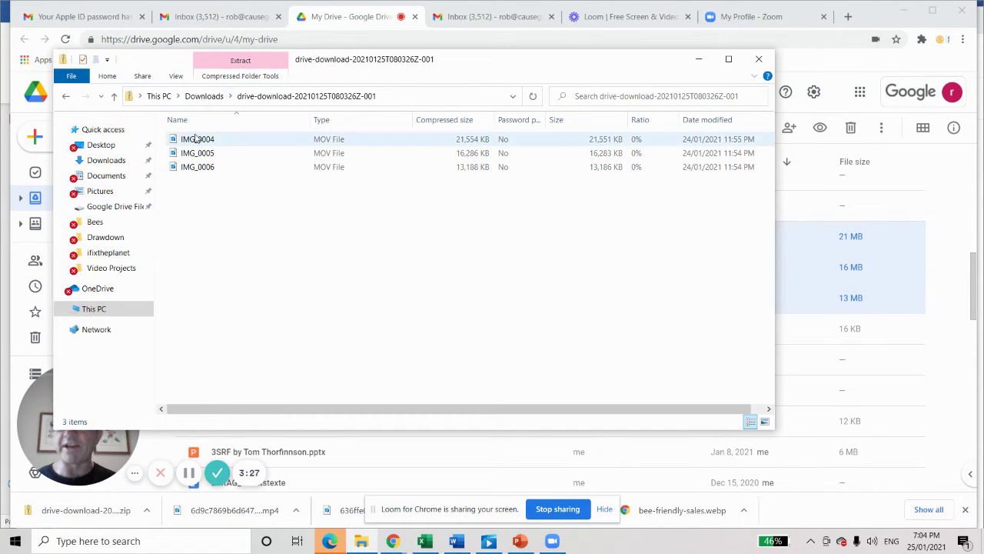
Extract all three video clips from the zip archive into the ifixtheplanet folder and check that folder's files.
left_click_drag(194, 139, 193, 169)
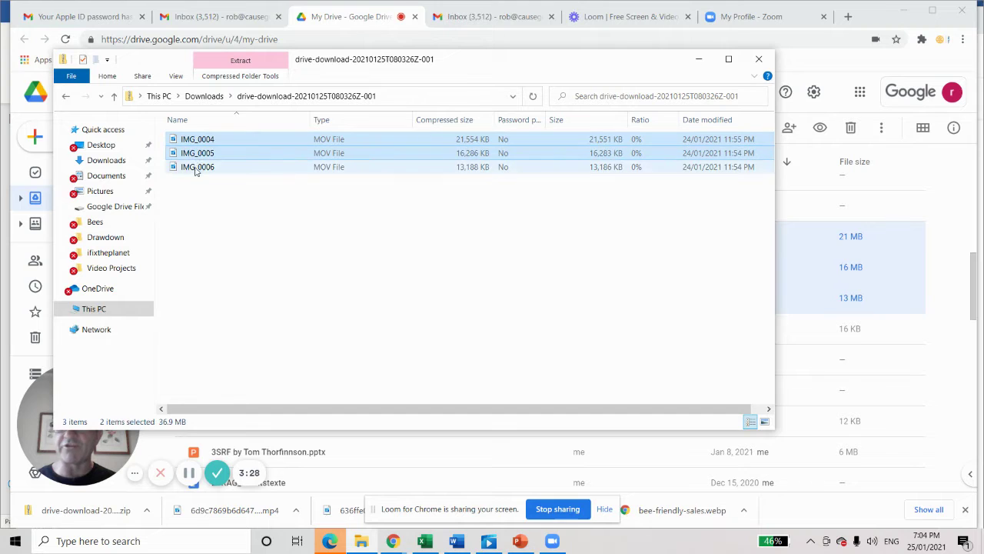
left_click(252, 64)
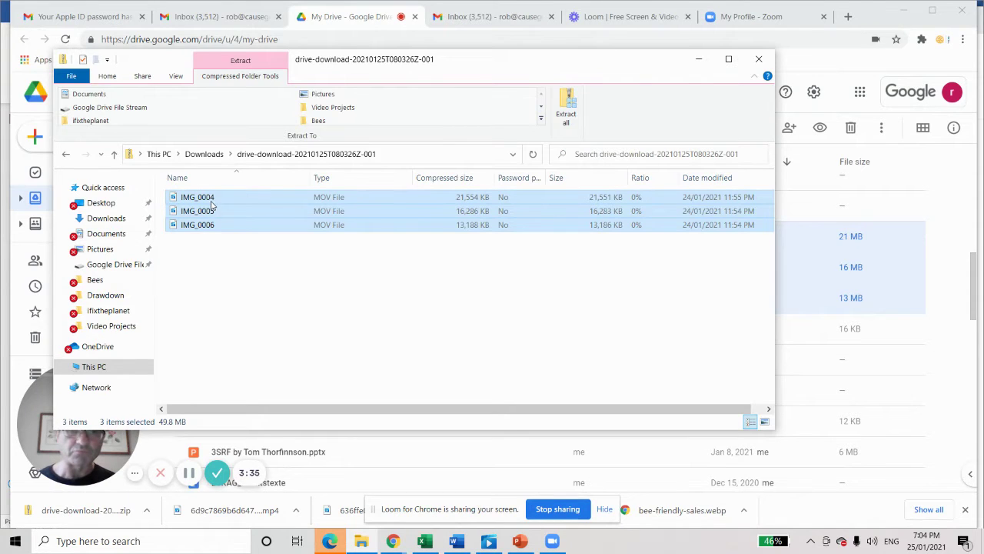
left_click(570, 112)
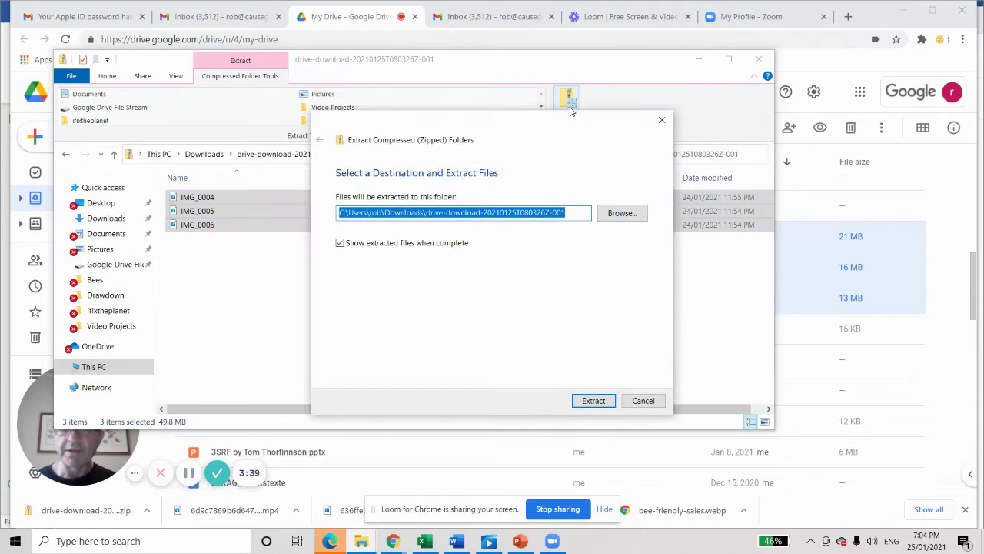
left_click(622, 214)
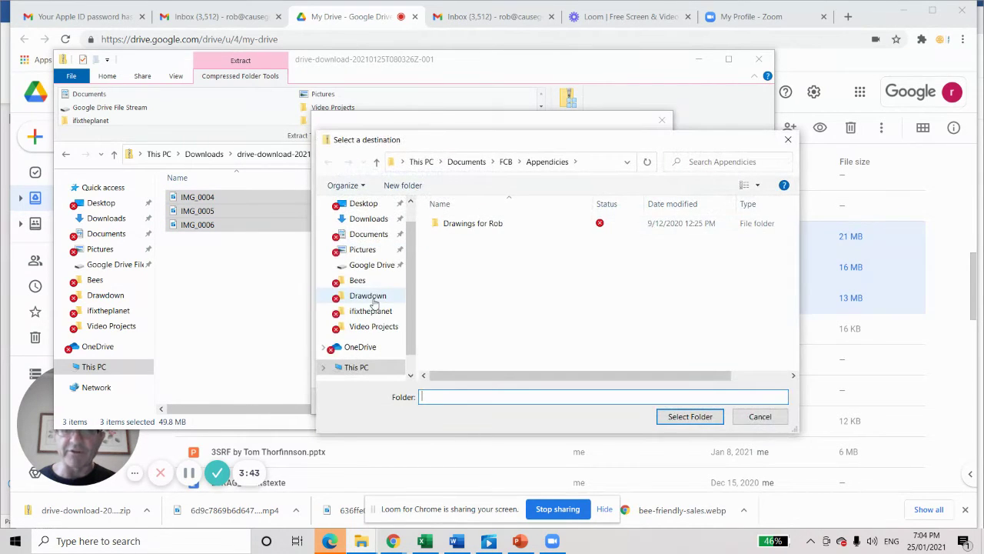
left_click(372, 310)
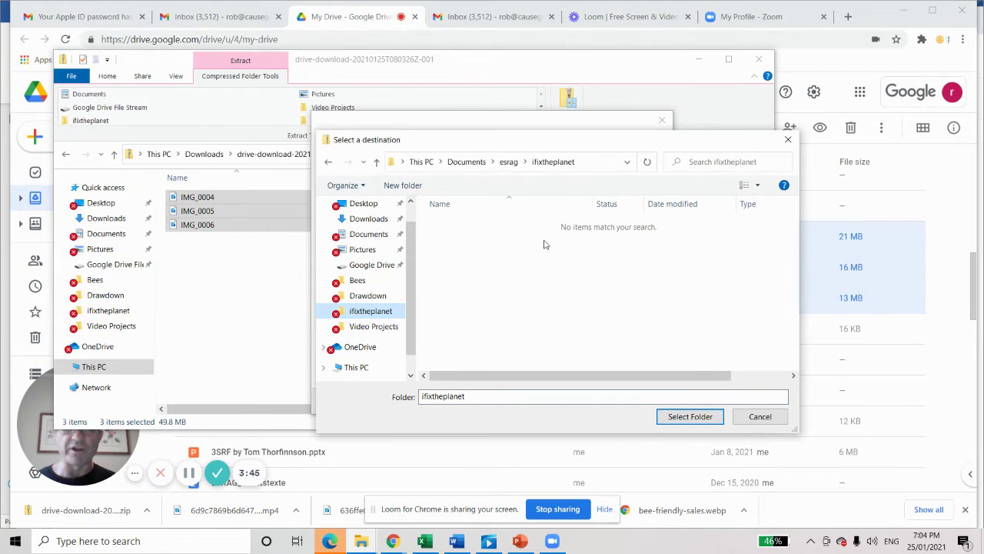
left_click(689, 415)
left_click(592, 401)
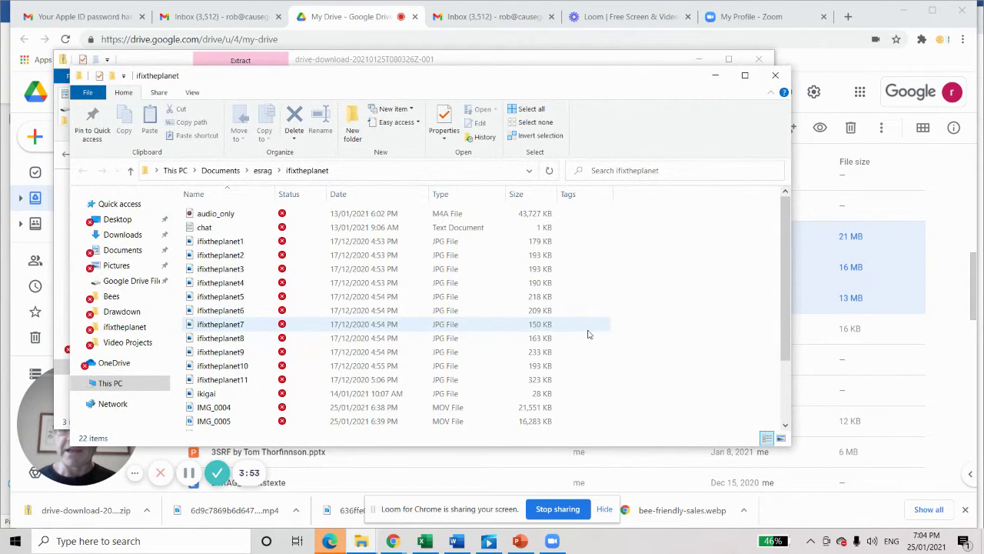
scroll(360, 344, "down", 2)
scroll(283, 324, "up", 2)
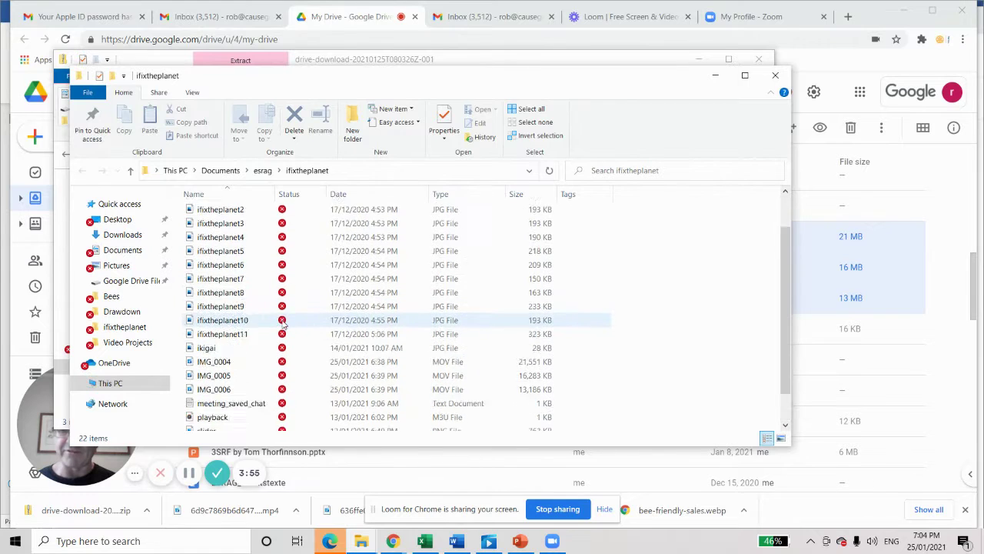
scroll(283, 324, "down", 2)
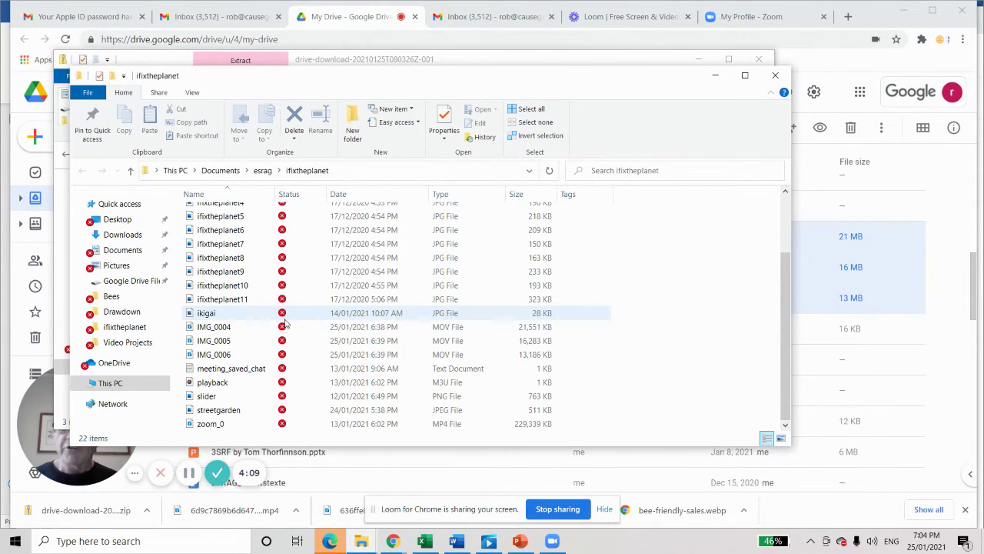
Launch the Windows Video Editor app.
left_click(14, 546)
scroll(99, 429, "down", 5)
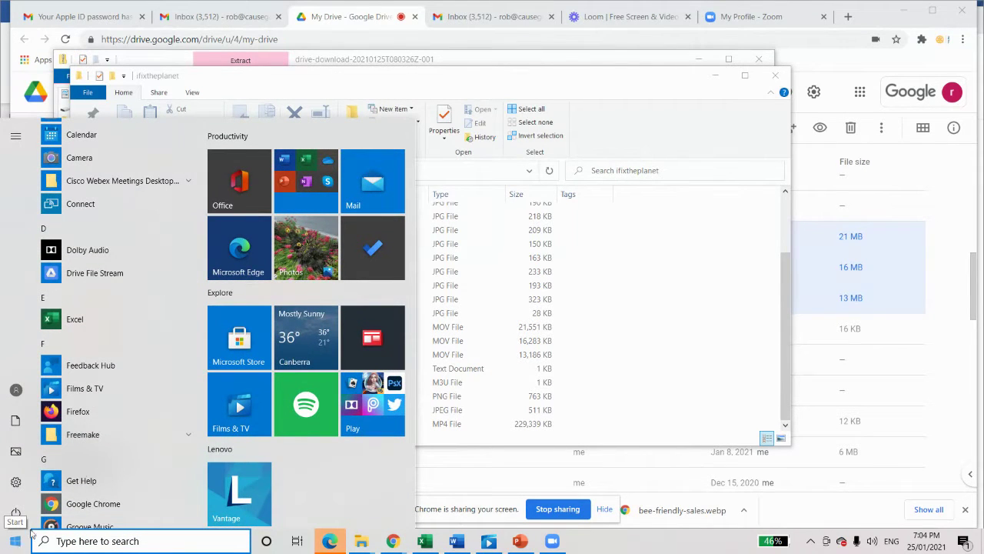
scroll(139, 378, "down", 8)
scroll(139, 382, "down", 10)
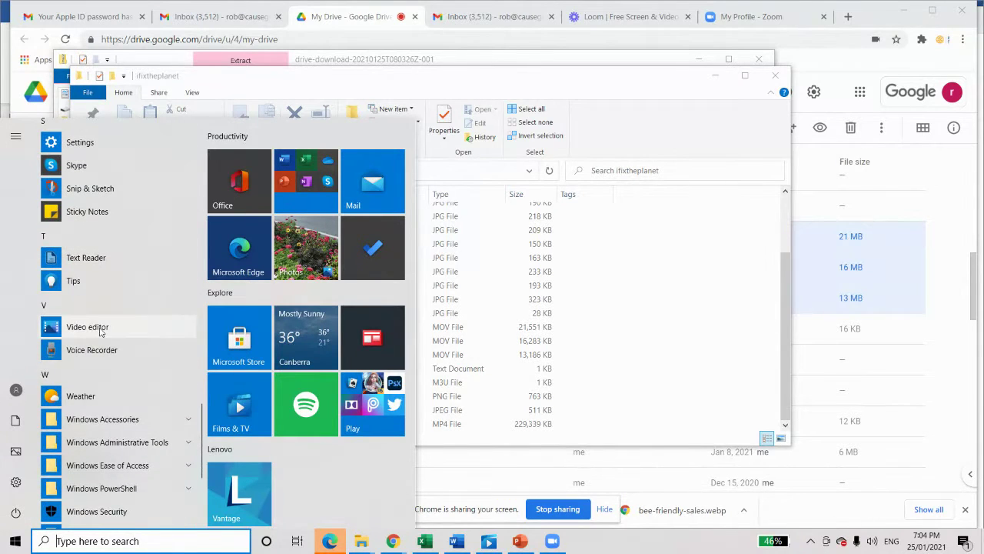
left_click(90, 328)
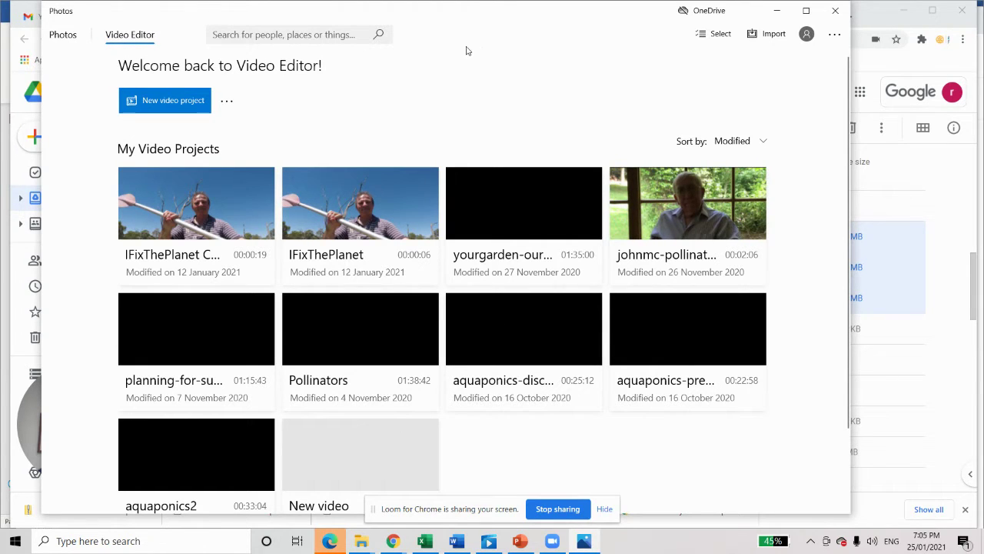
Create a new video project named Ifixtheplanet-entry.
left_click(163, 91)
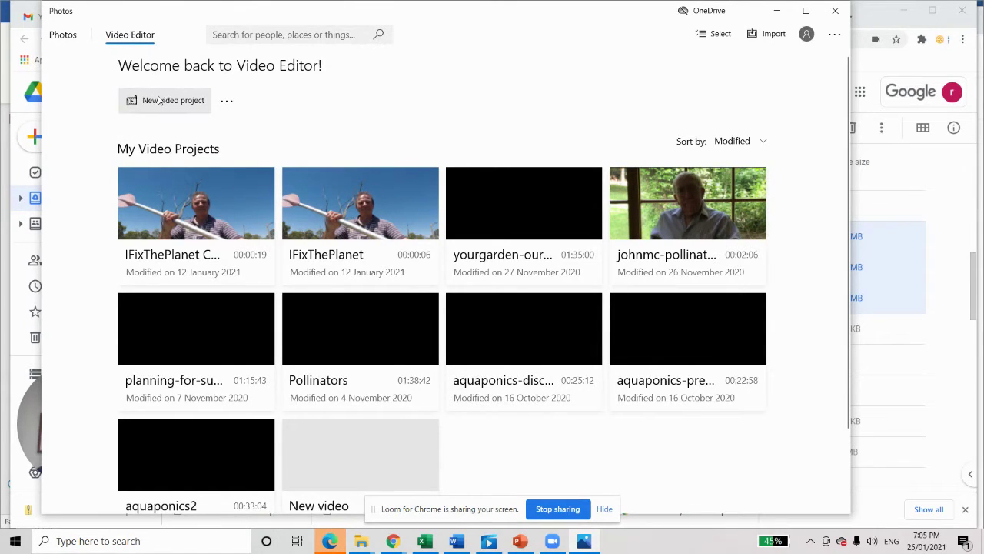
left_click(160, 105)
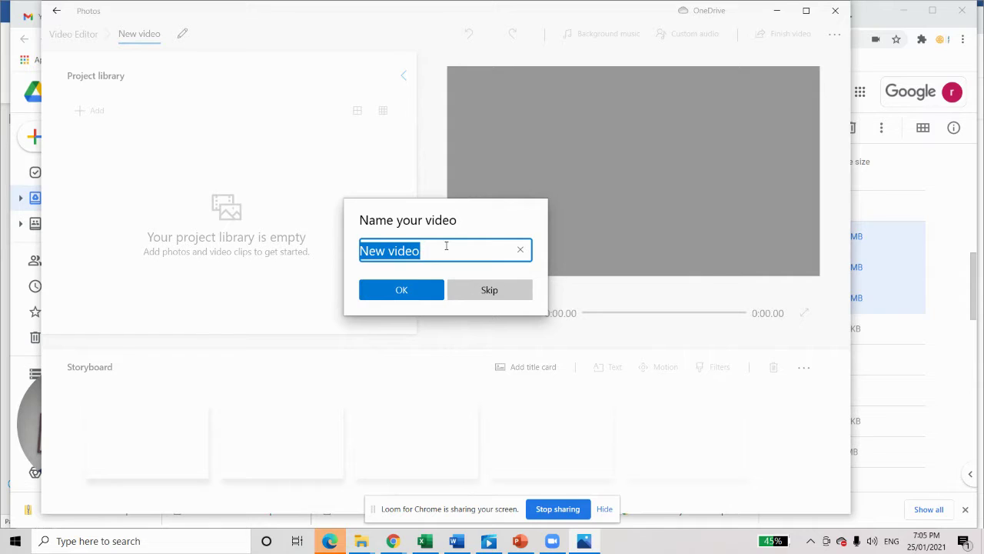
type("IO")
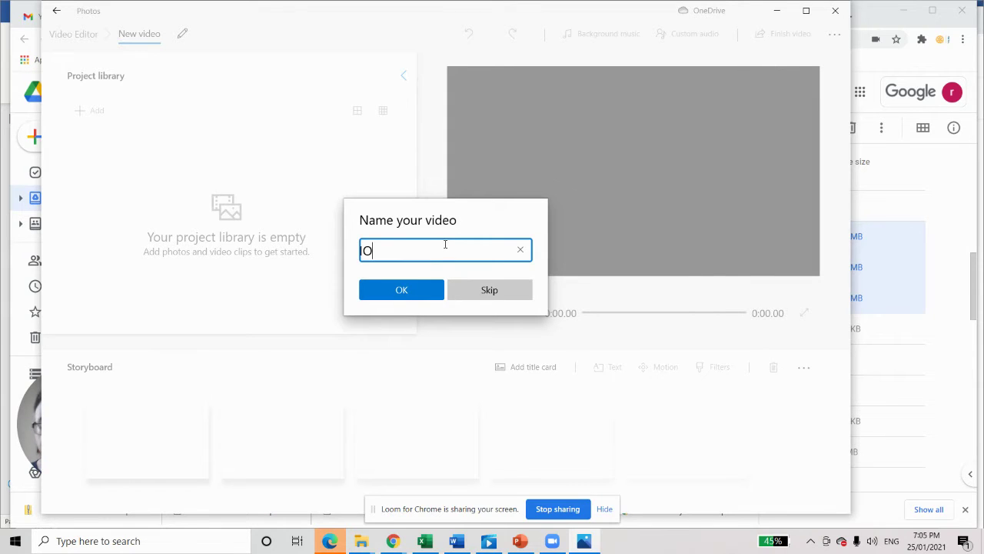
type("fixthepla")
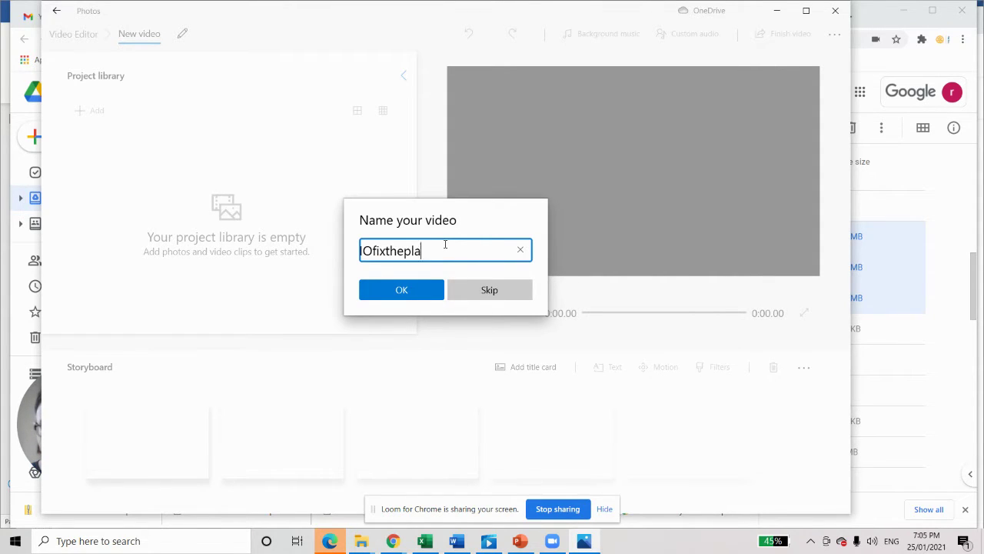
type("net-en")
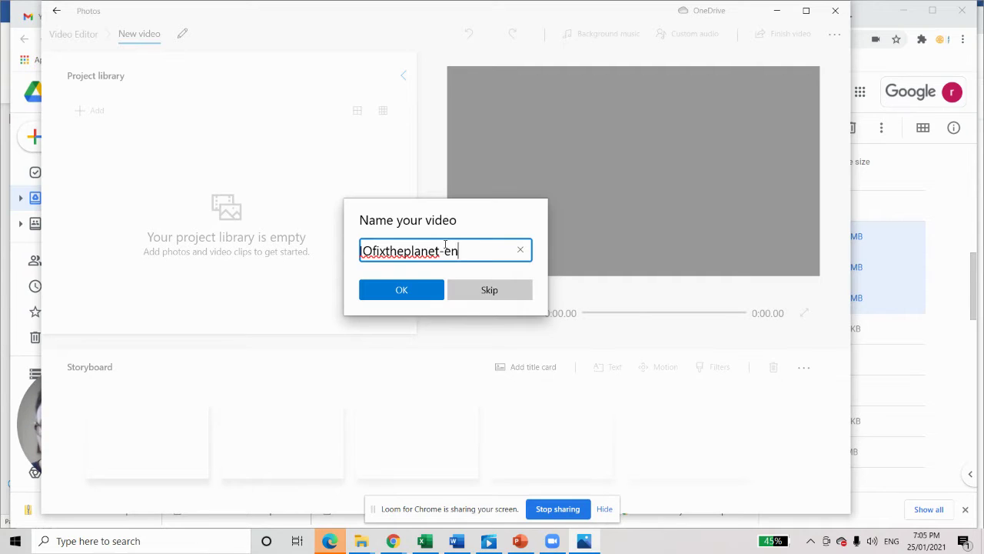
type("try")
left_click(372, 249)
key("BackSpace")
key("BackSpace")
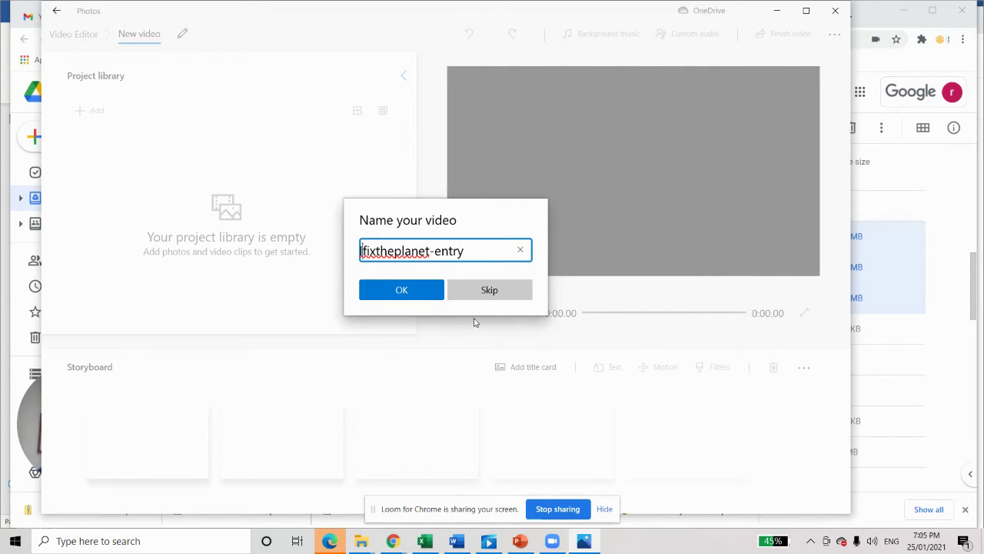
left_click(400, 290)
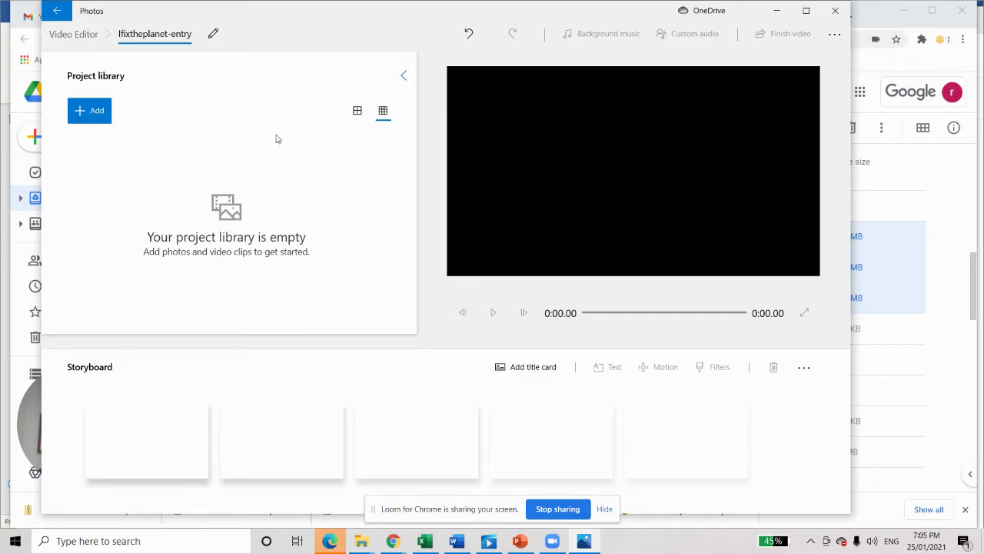
Add the clips IMG_0004, IMG_0005 and IMG_0006 from this PC's ifixtheplanet folder to the project library.
left_click(91, 110)
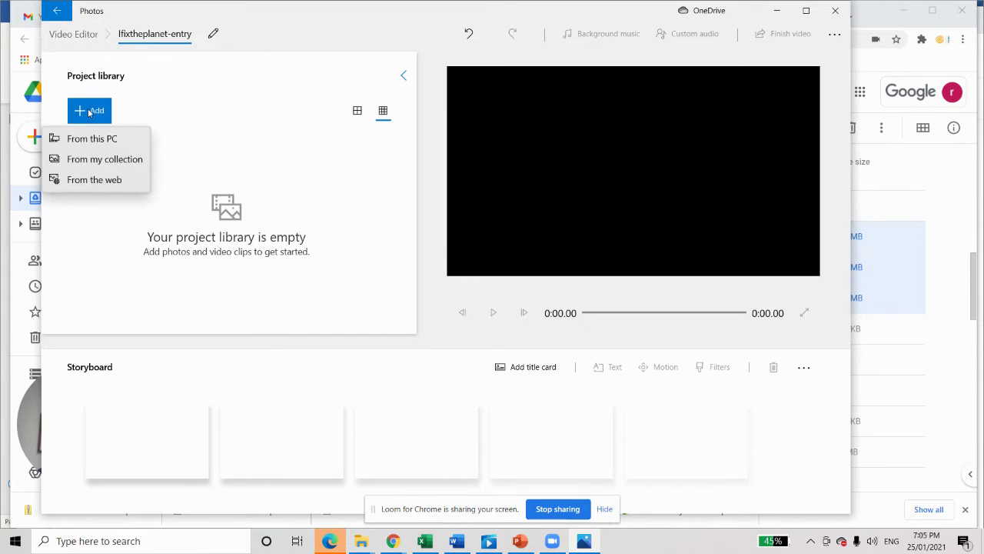
left_click(79, 142)
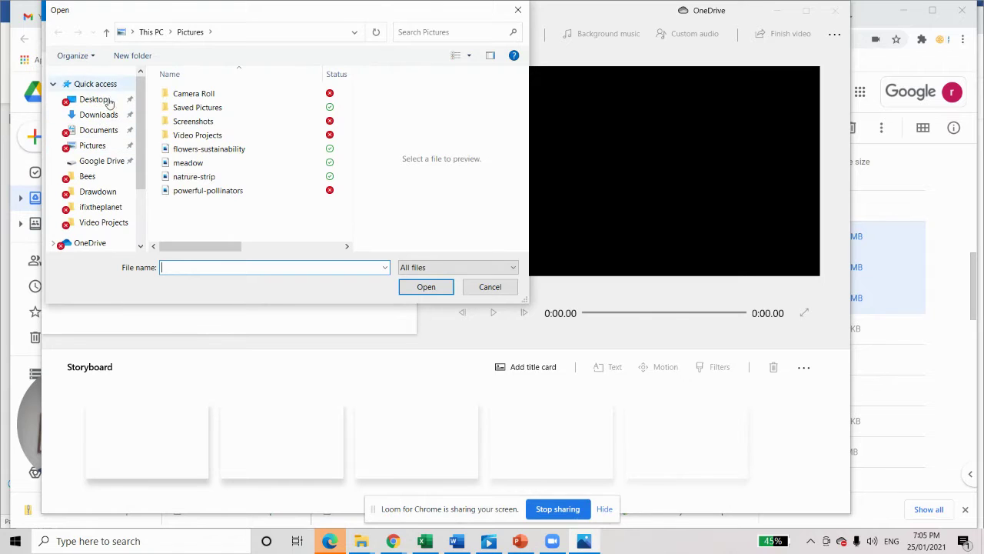
left_click(94, 208)
scroll(223, 192, "down", 10)
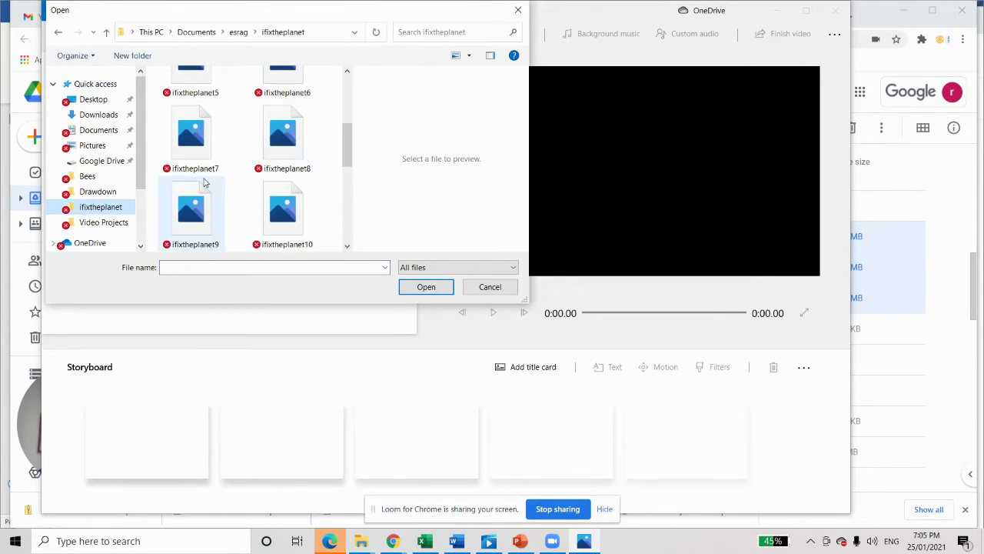
scroll(248, 198, "up", 2)
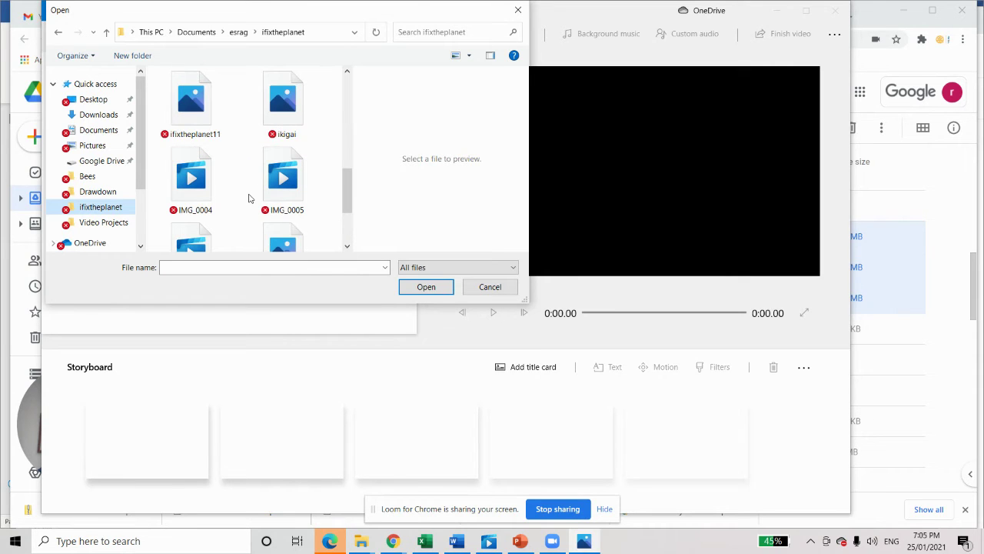
left_click(184, 184)
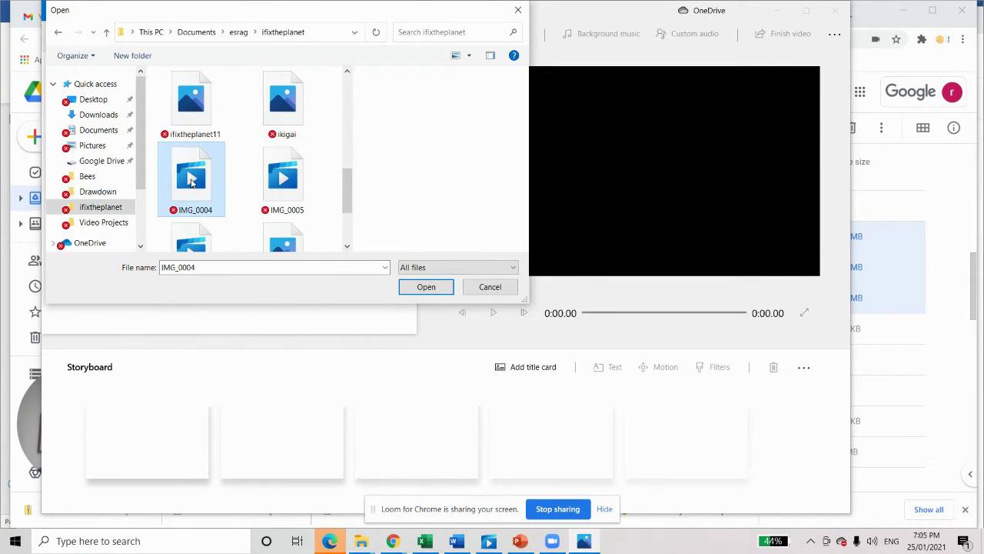
left_click(289, 187, "ctrl")
left_click(350, 245)
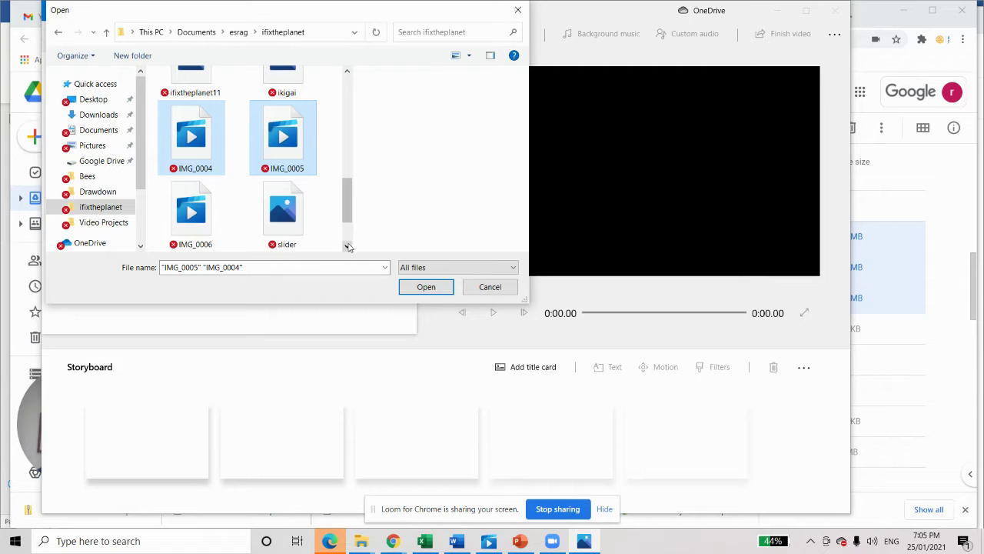
left_click(187, 210, "ctrl")
left_click(433, 288)
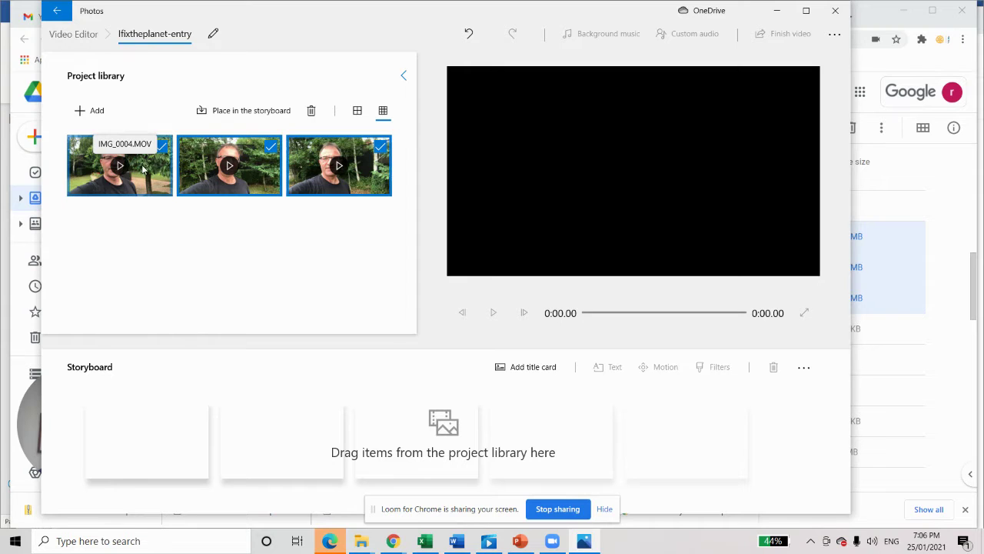
Place the three selected library clips in the storyboard and pause the preview playback during the second clip.
left_click_drag(142, 169, 180, 430)
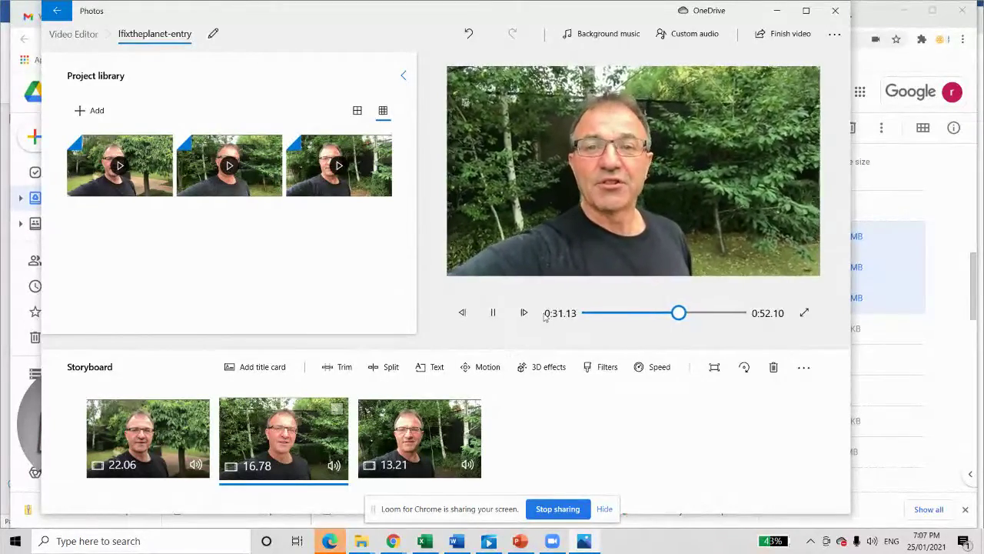
left_click(494, 314)
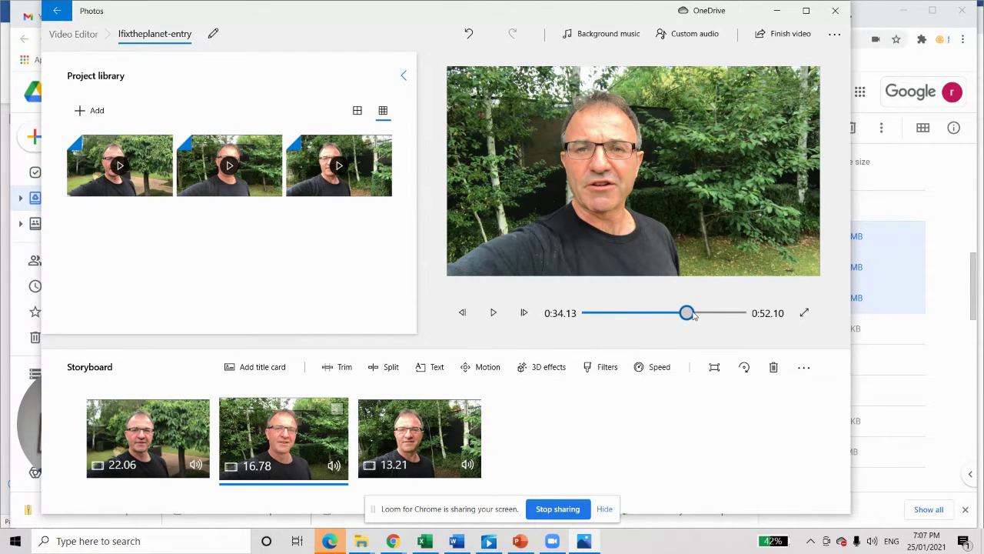
Split the first storyboard clip at 0:01.73, just before the speaker starts talking.
left_click_drag(692, 313, 570, 323)
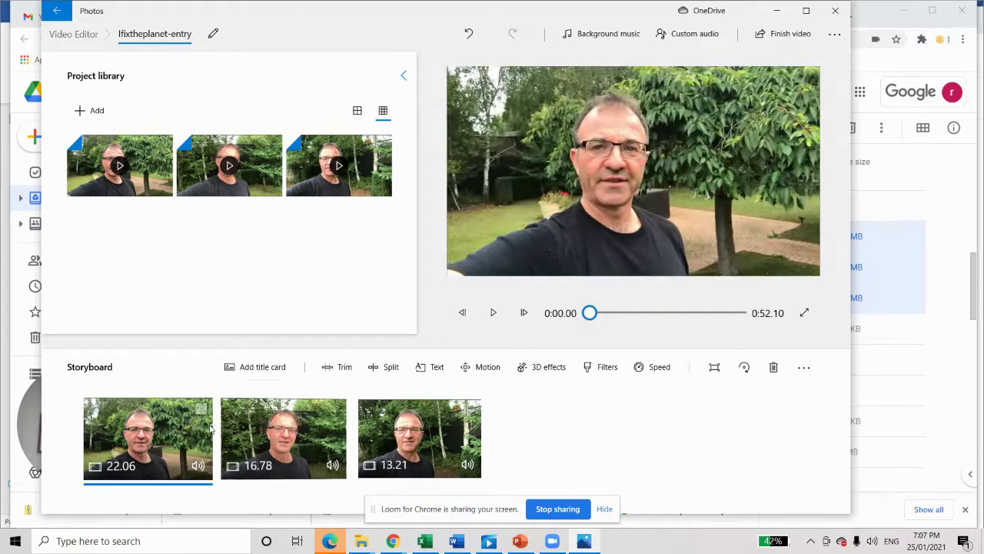
left_click(496, 313)
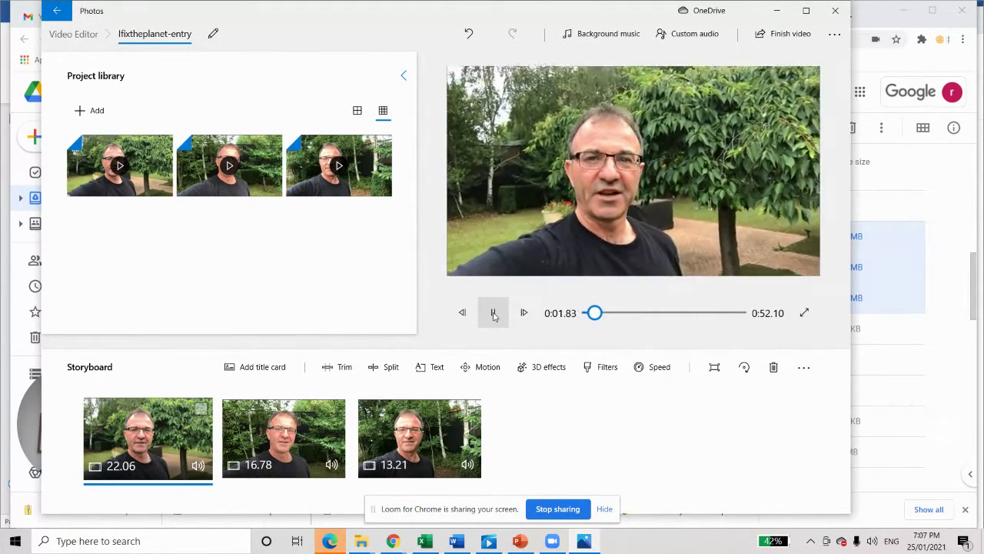
left_click(494, 313)
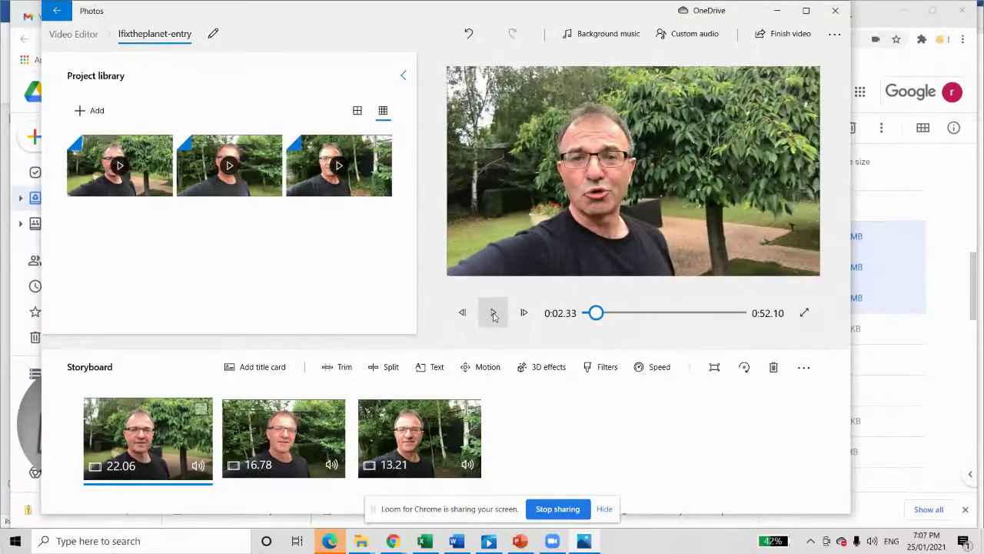
left_click(593, 314)
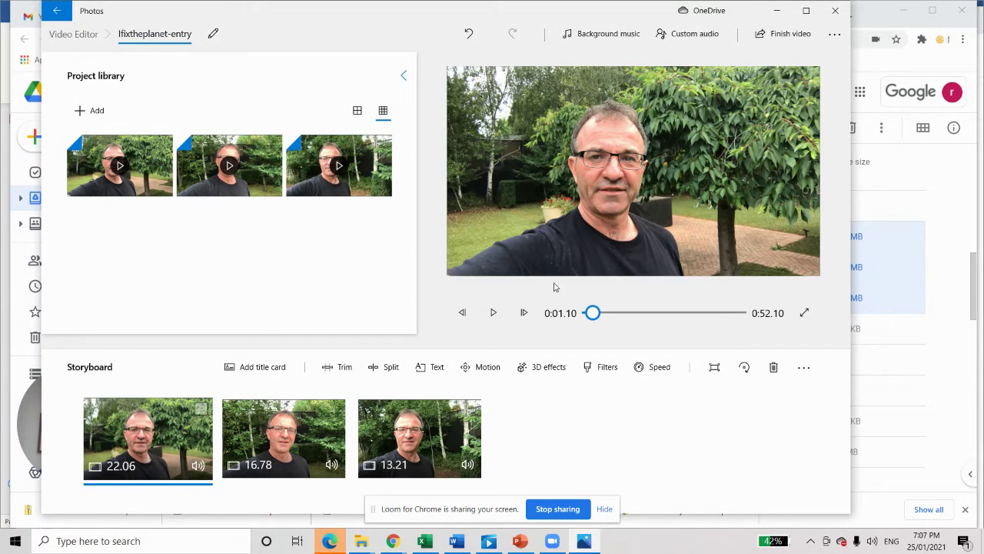
left_click(493, 312)
left_click(493, 312)
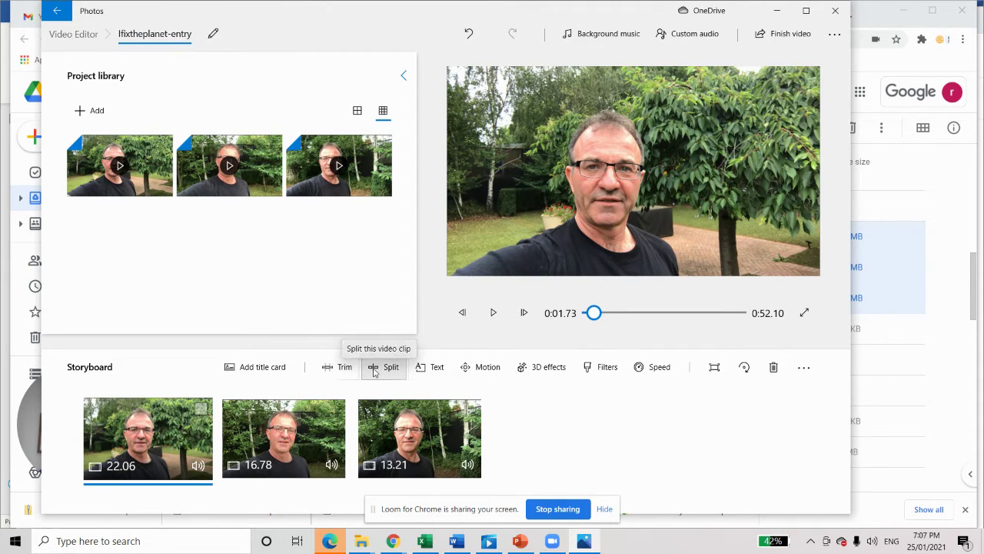
left_click(374, 369)
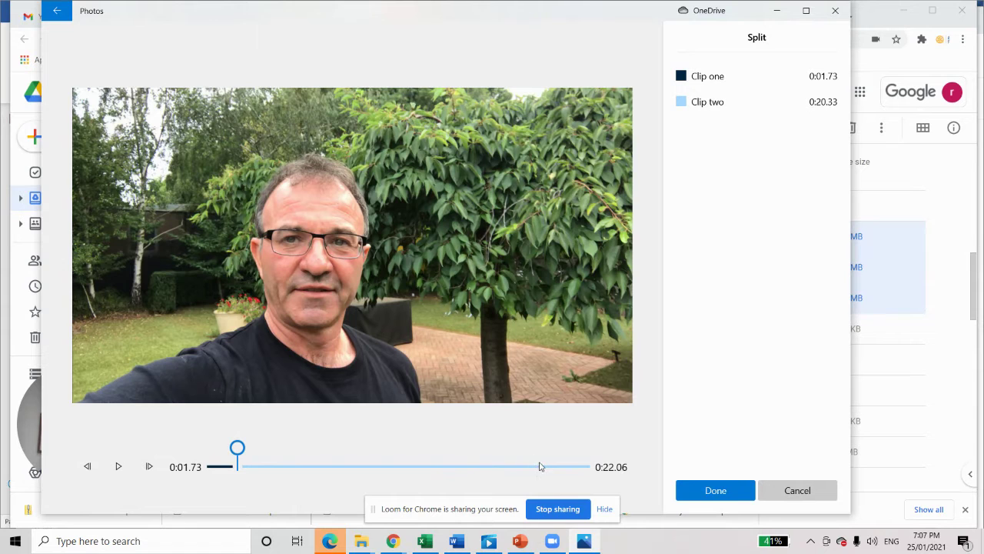
left_click(721, 492)
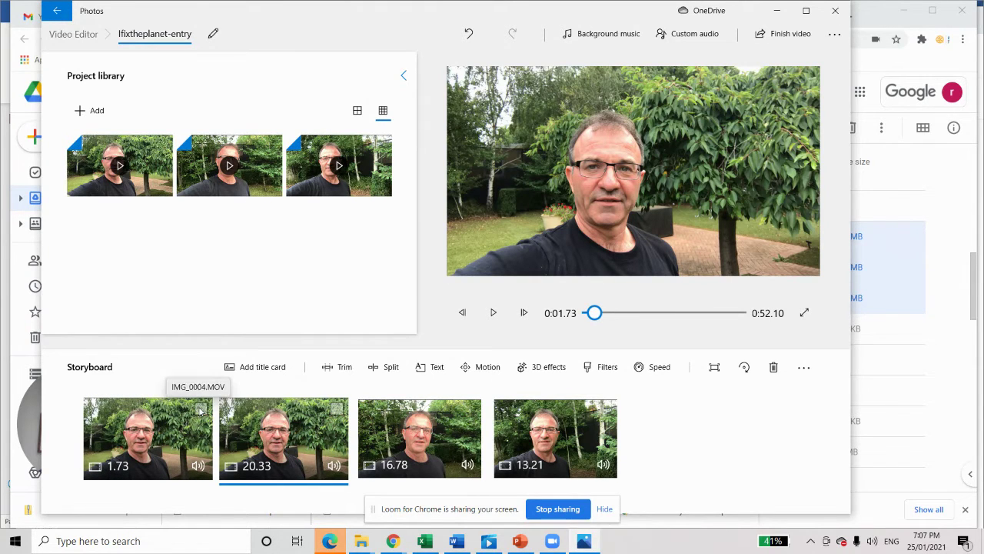
Remove the 1.73-second opening piece of the first clip from the storyboard.
left_click(200, 410)
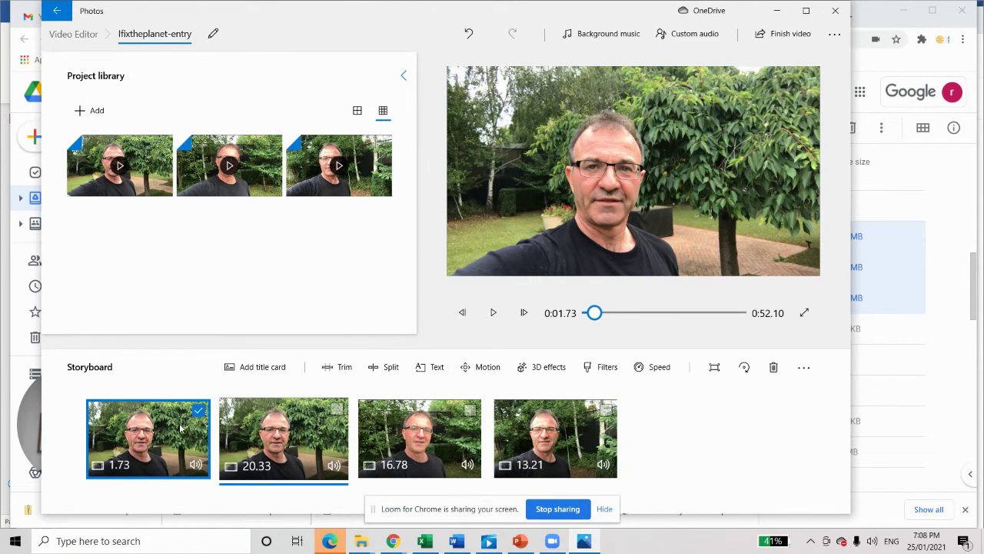
right_click(181, 428)
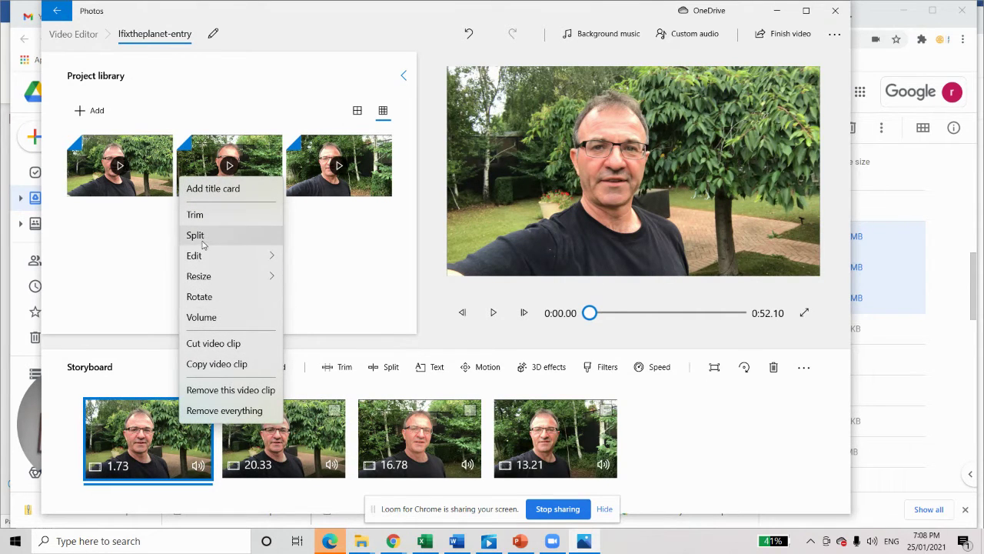
left_click(212, 391)
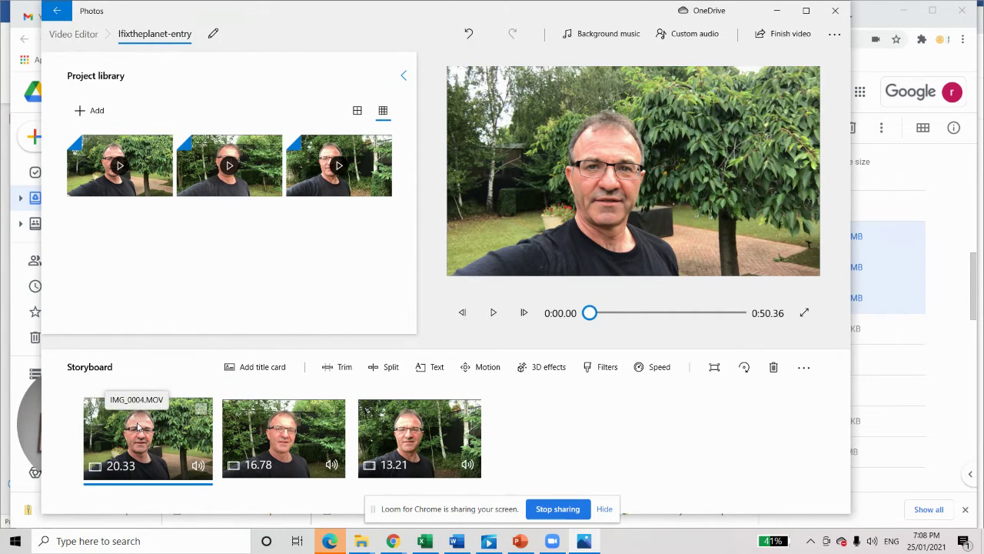
Preview the first two clips and split the second storyboard clip, IMG_0005, at 0:08.90.
left_click(495, 313)
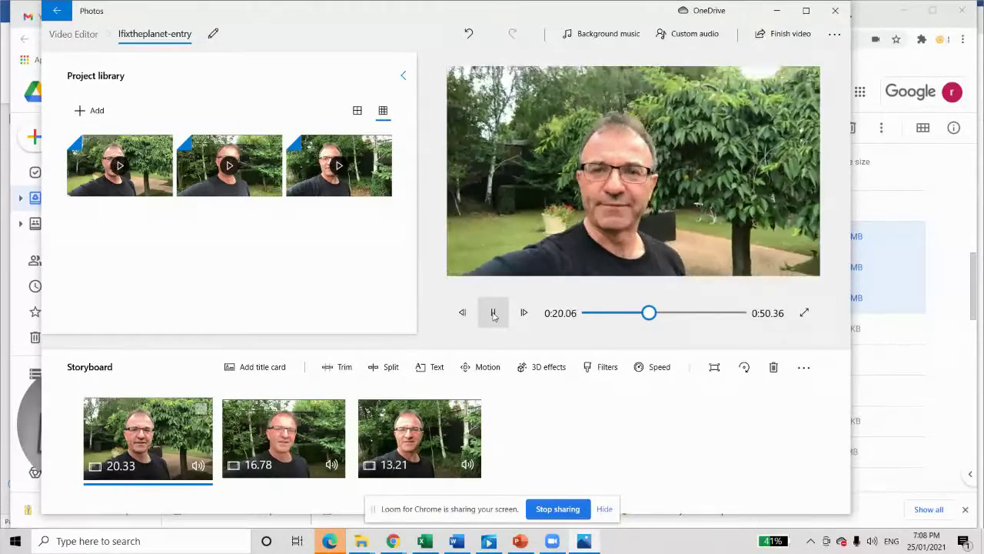
left_click(493, 314)
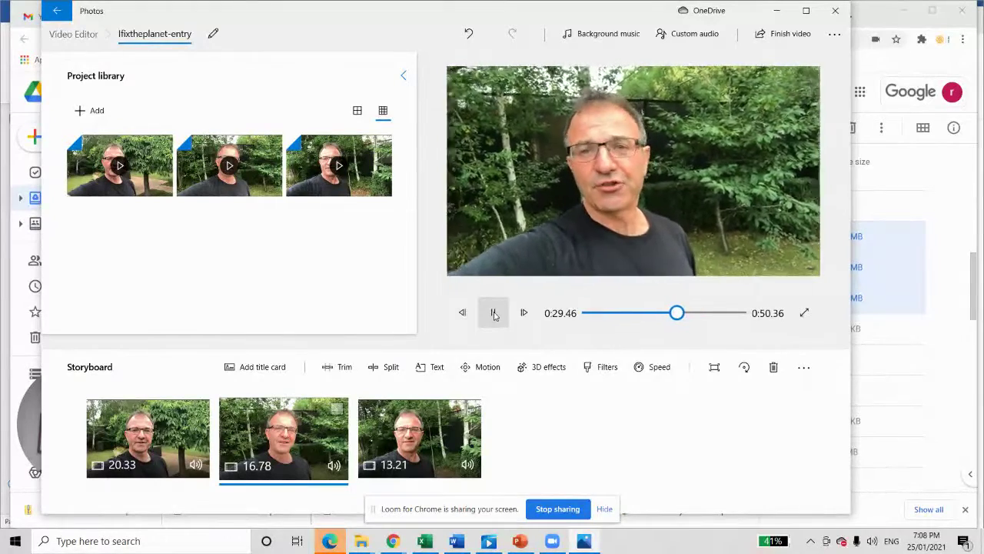
left_click(493, 313)
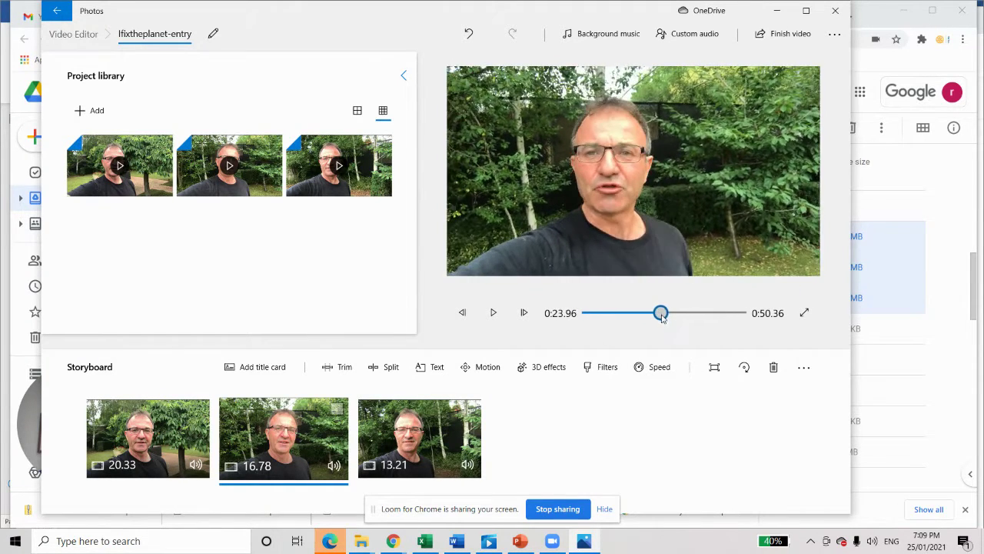
left_click(493, 313)
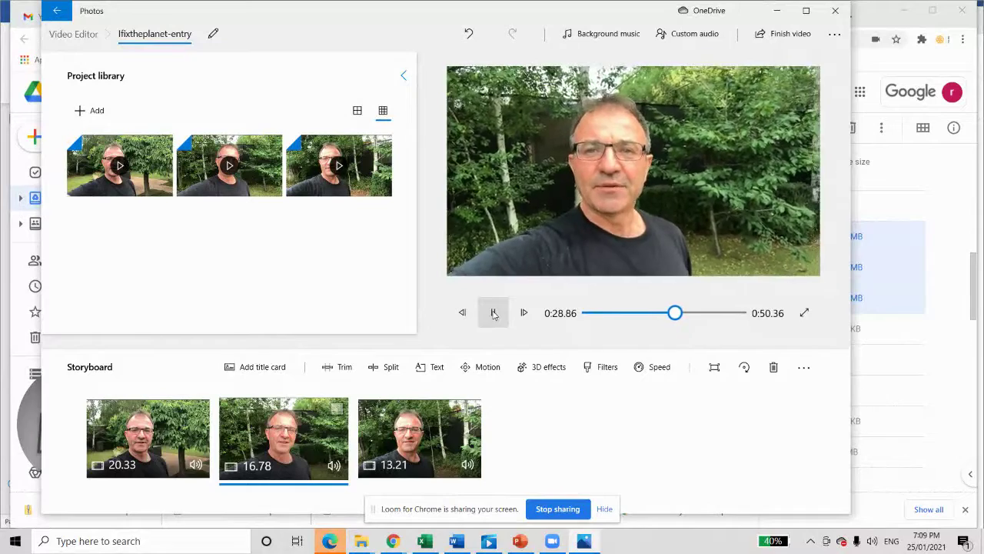
left_click(493, 313)
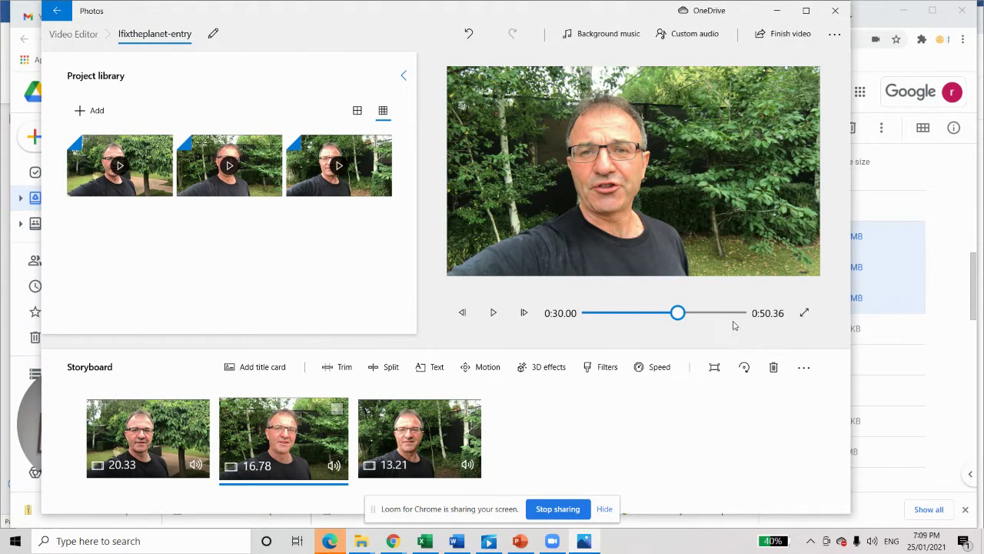
left_click_drag(681, 317, 671, 317)
left_click(494, 315)
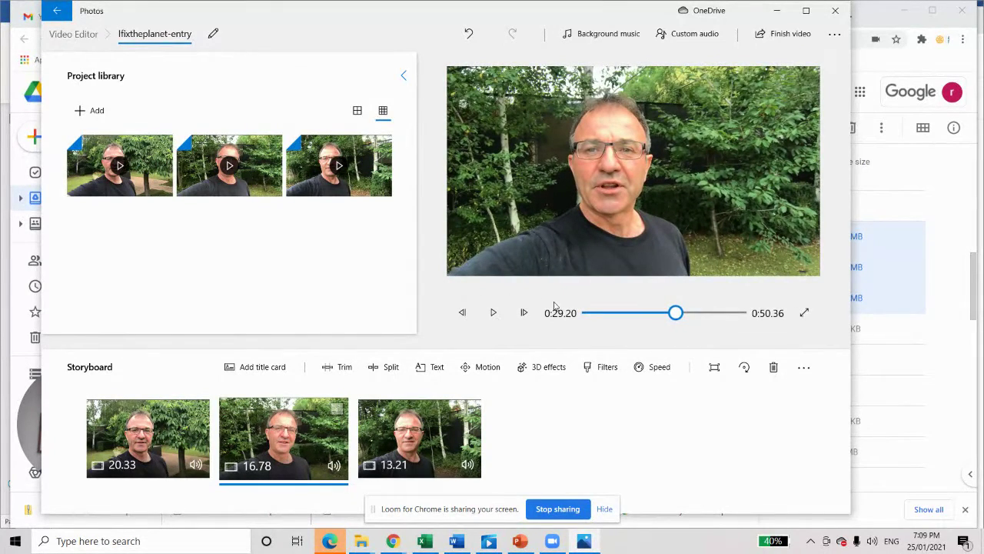
left_click(386, 368)
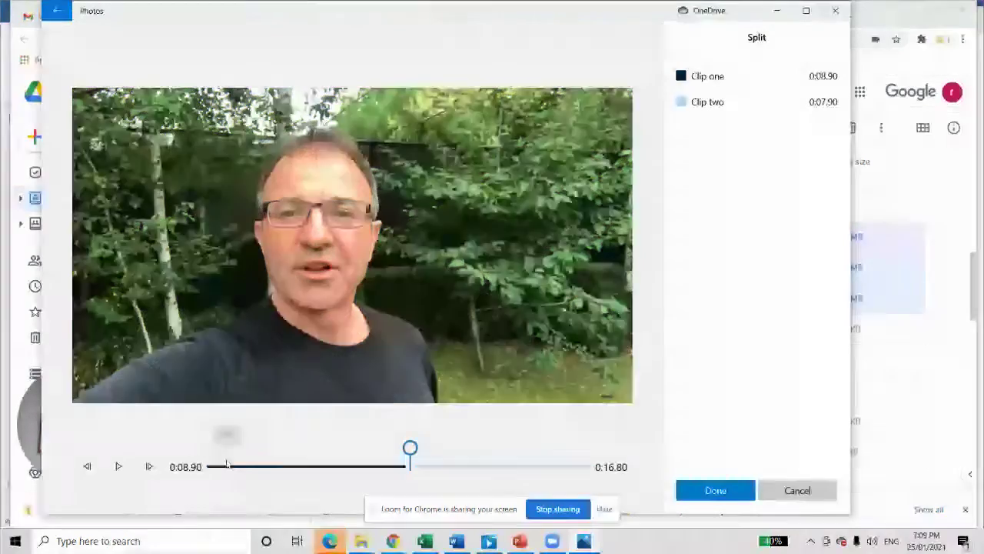
left_click(715, 490)
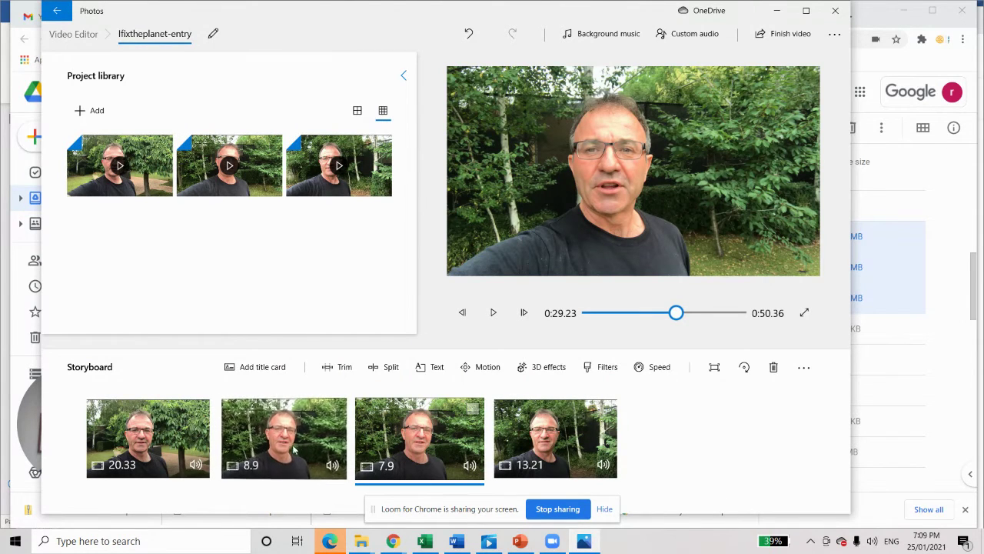
Remove the 8.9-second first piece of the split IMG_0005 clip from the storyboard.
left_click(330, 413)
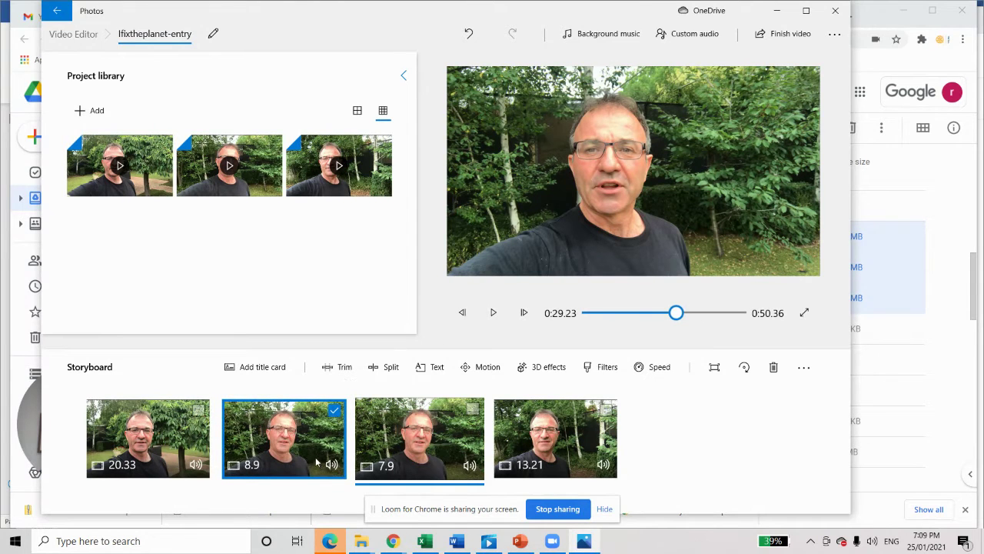
right_click(316, 437)
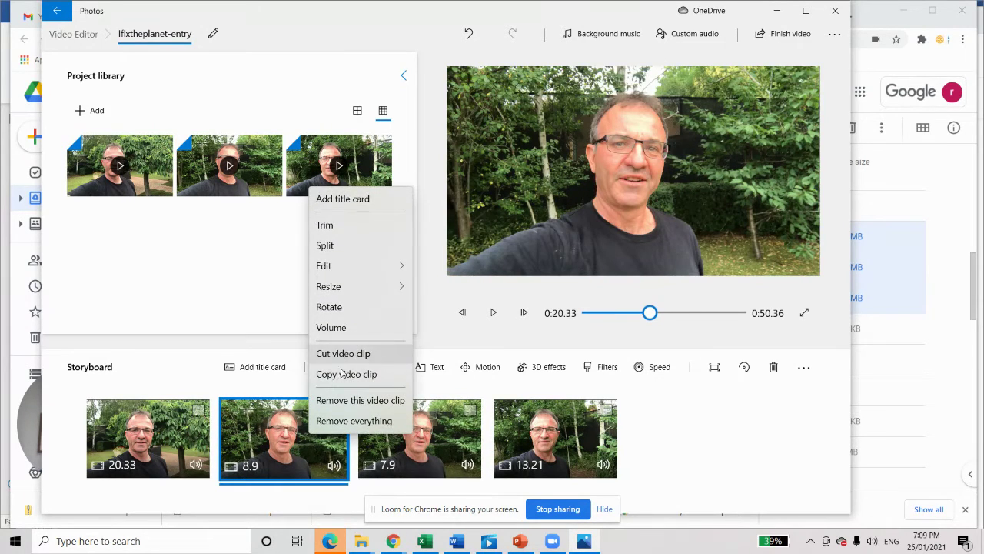
left_click(336, 400)
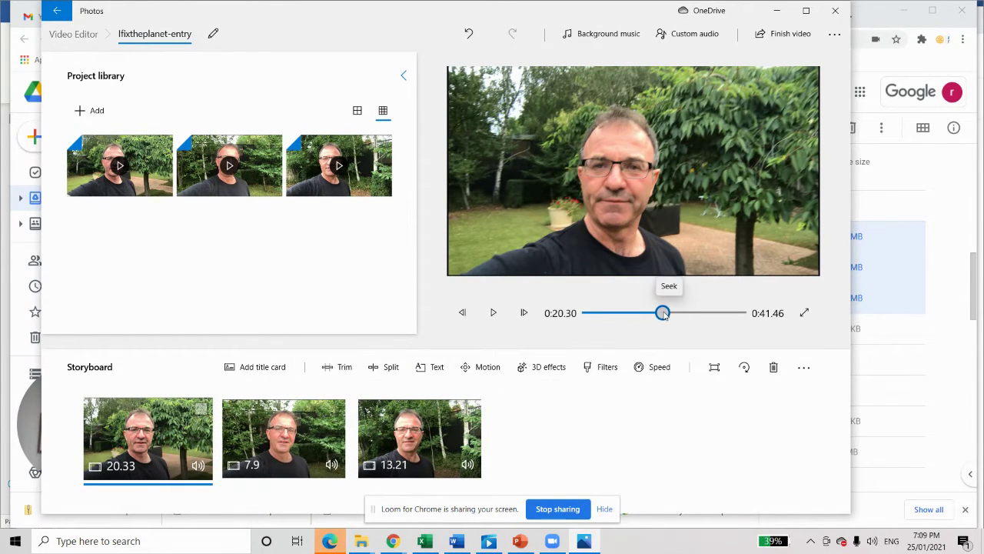
Play through the edited sequence and split the last storyboard clip 0:01.66 after its start.
left_click_drag(662, 313, 613, 315)
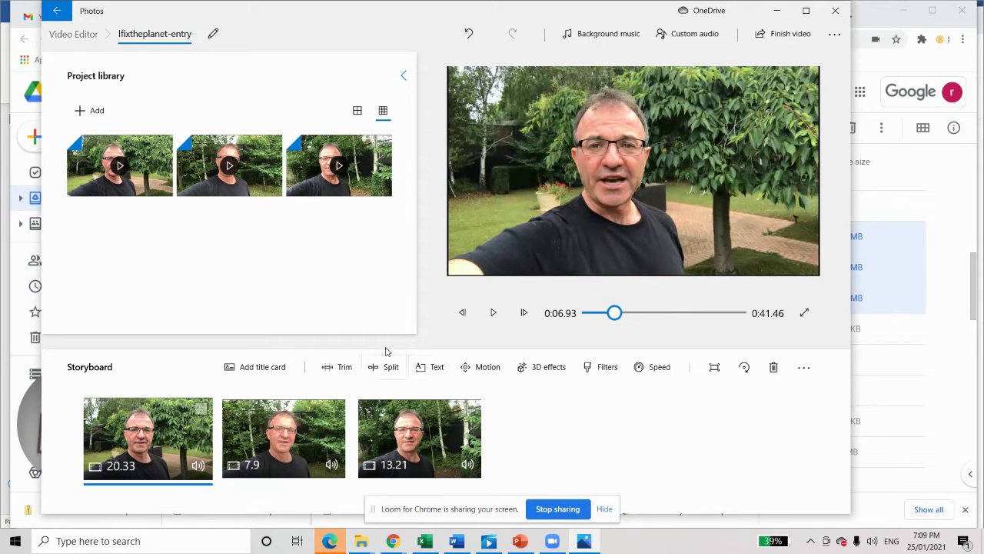
left_click(493, 316)
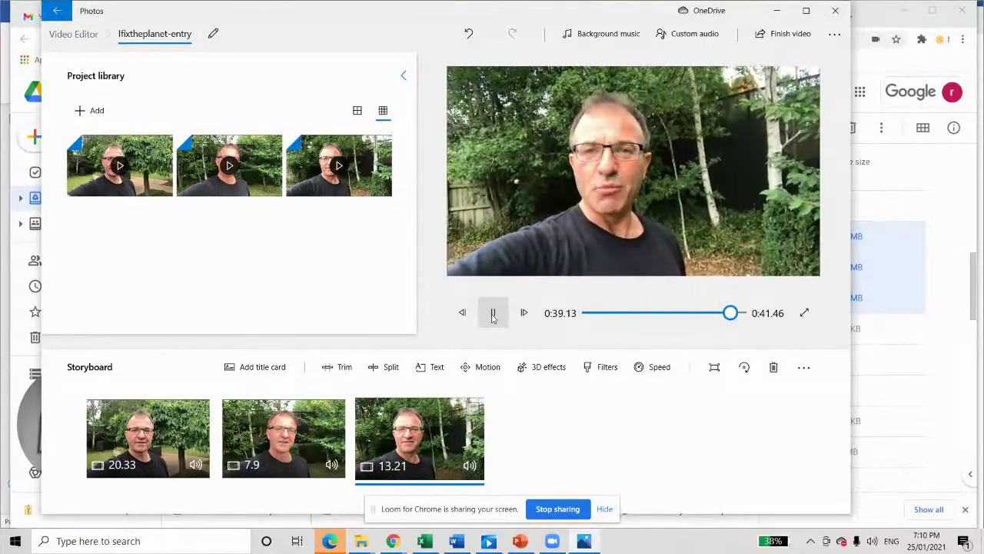
left_click(492, 315)
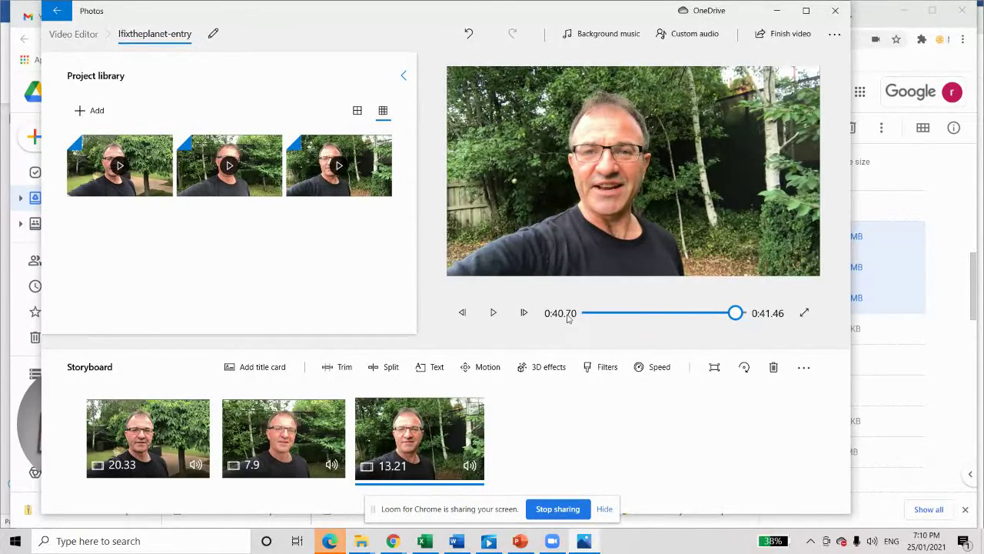
left_click_drag(730, 320, 696, 324)
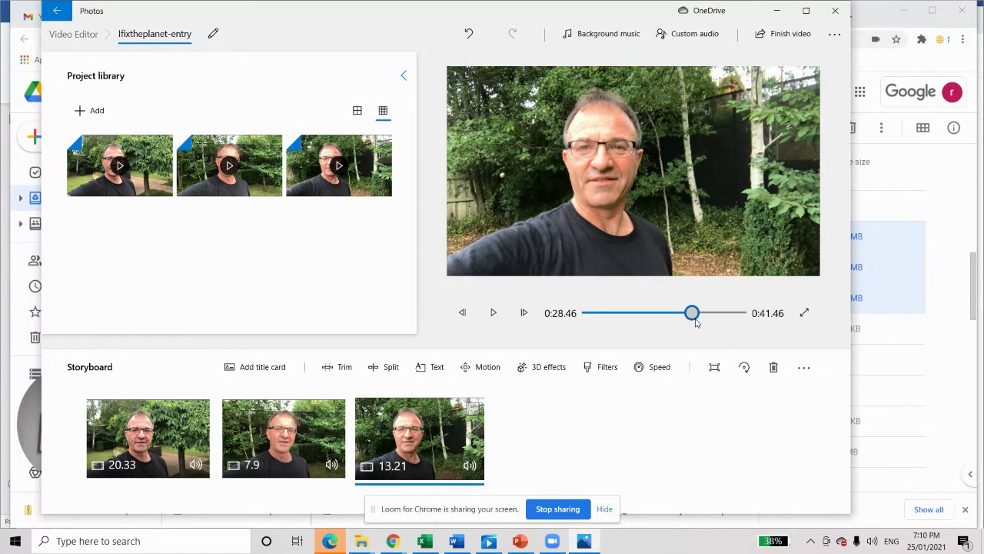
left_click_drag(696, 323, 691, 323)
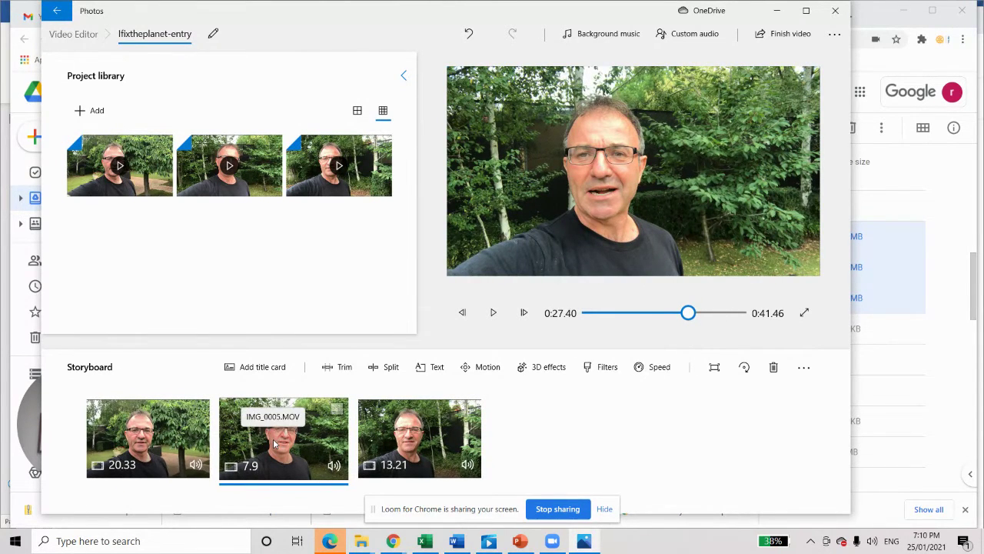
left_click(495, 314)
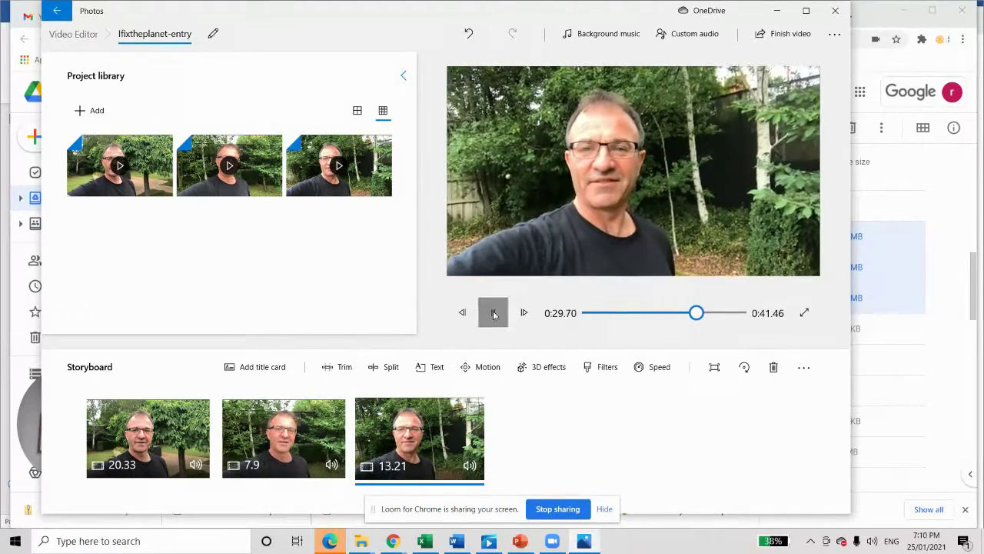
left_click(494, 314)
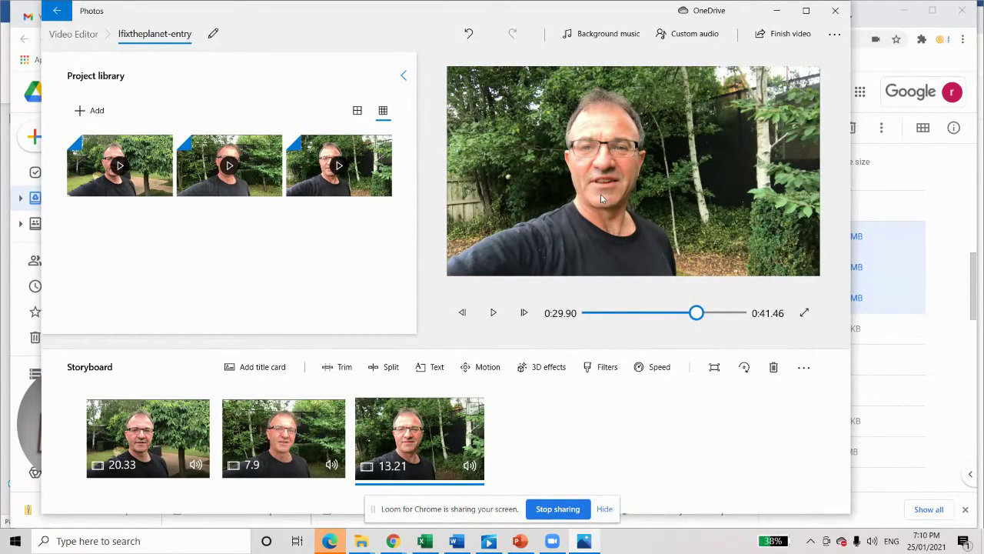
left_click(386, 366)
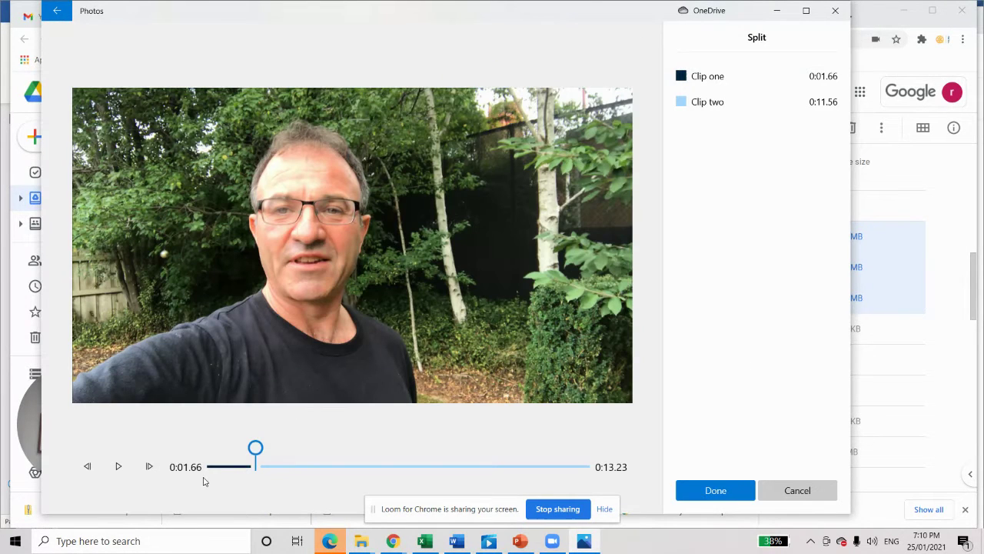
left_click(721, 491)
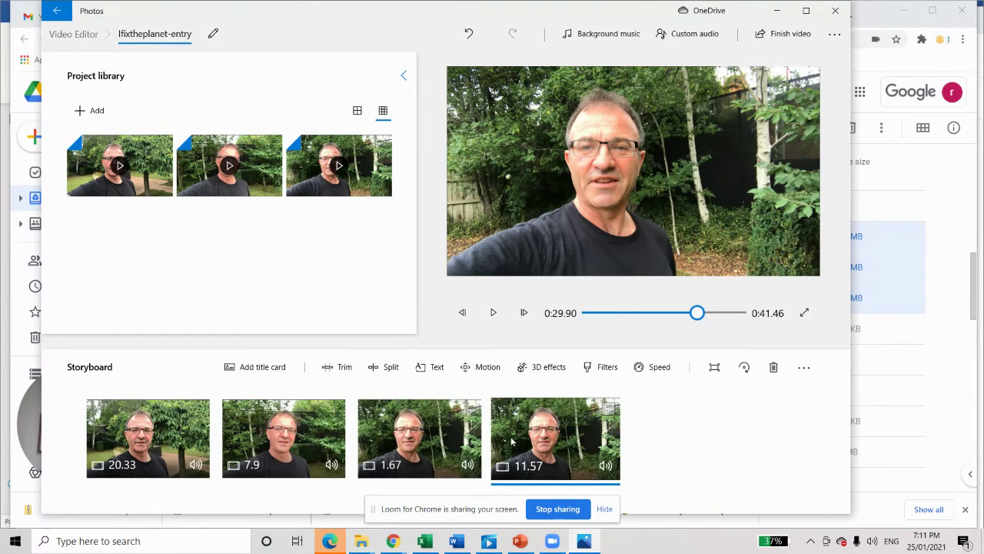
Remove the 1.67-second opening piece of the last clip from the storyboard.
left_click(439, 437)
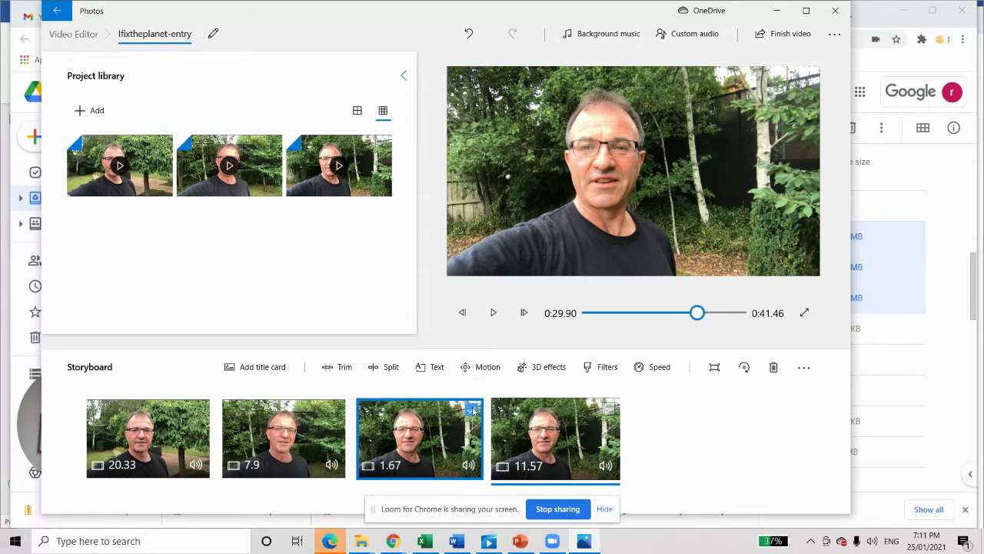
right_click(439, 438)
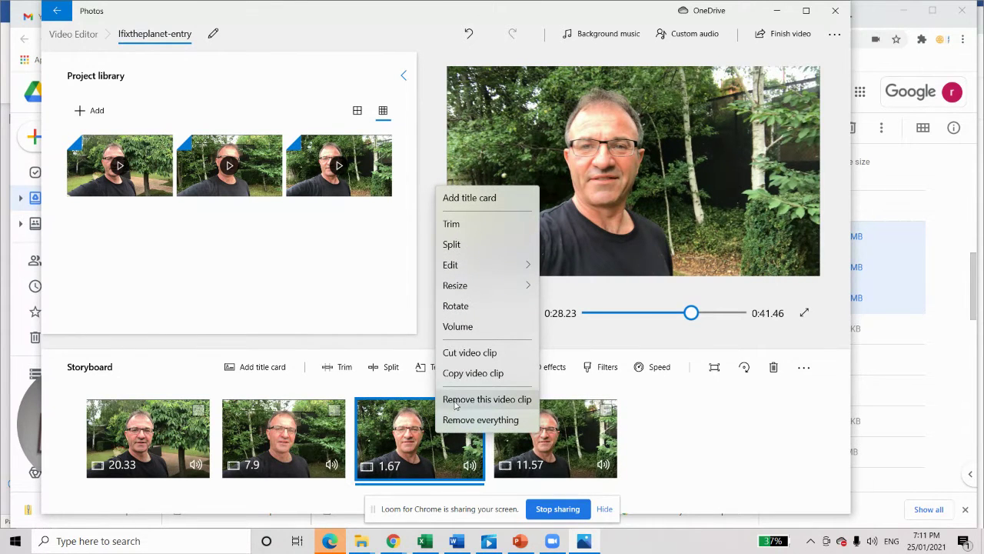
left_click(456, 406)
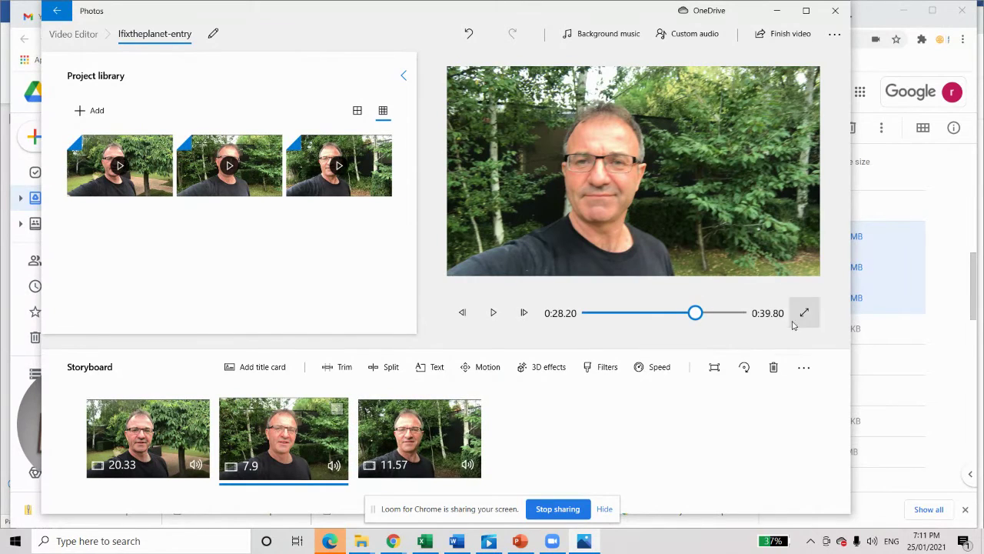
Export the finished video in High 1080p quality as Ifixtheplanet-entry to the Video Projects folder and close its playback preview.
left_click_drag(695, 313, 588, 313)
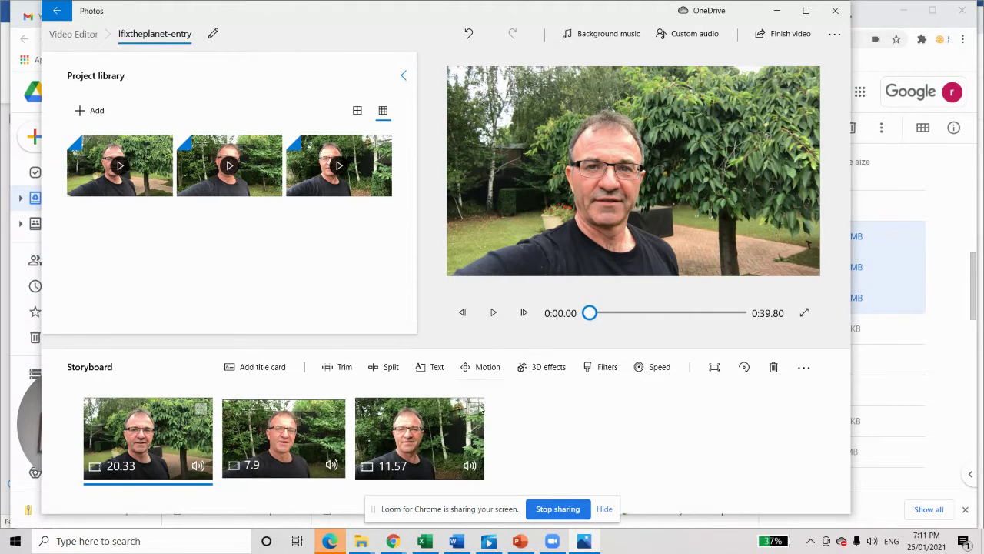
left_click(772, 34)
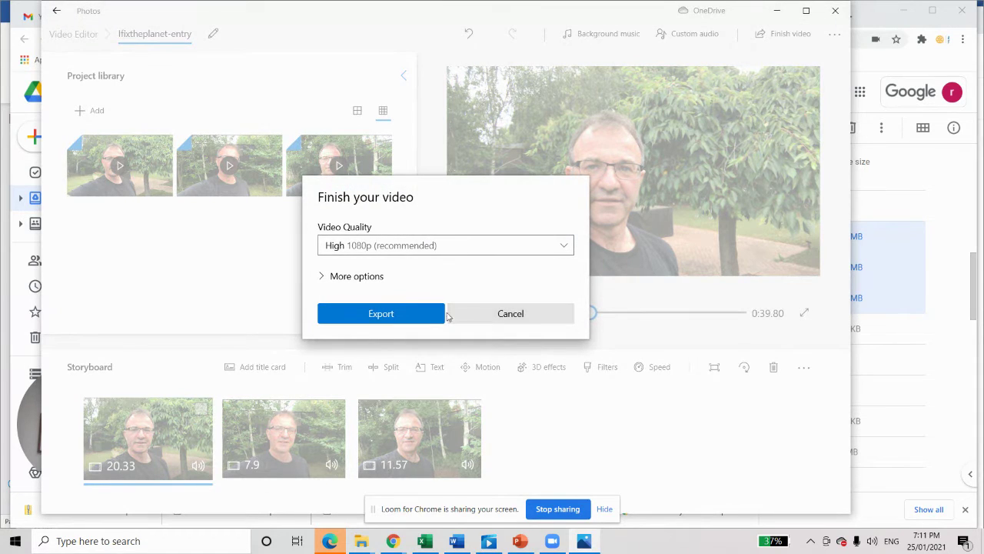
left_click(387, 318)
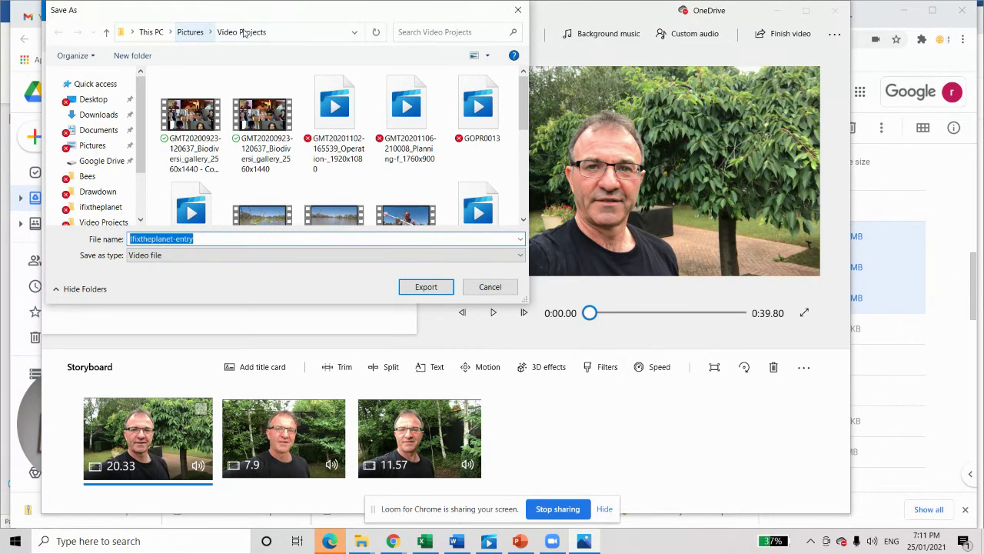
left_click(422, 287)
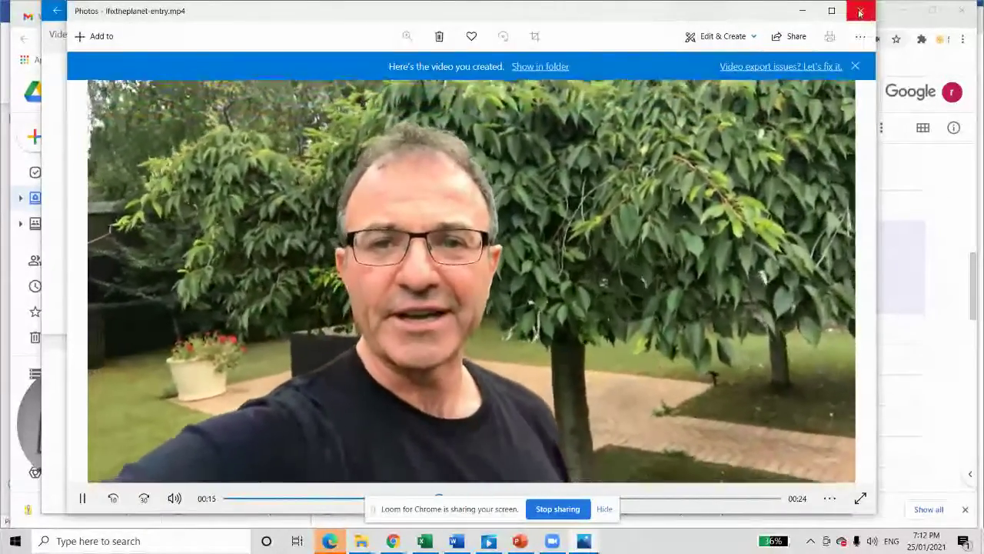
left_click(860, 13)
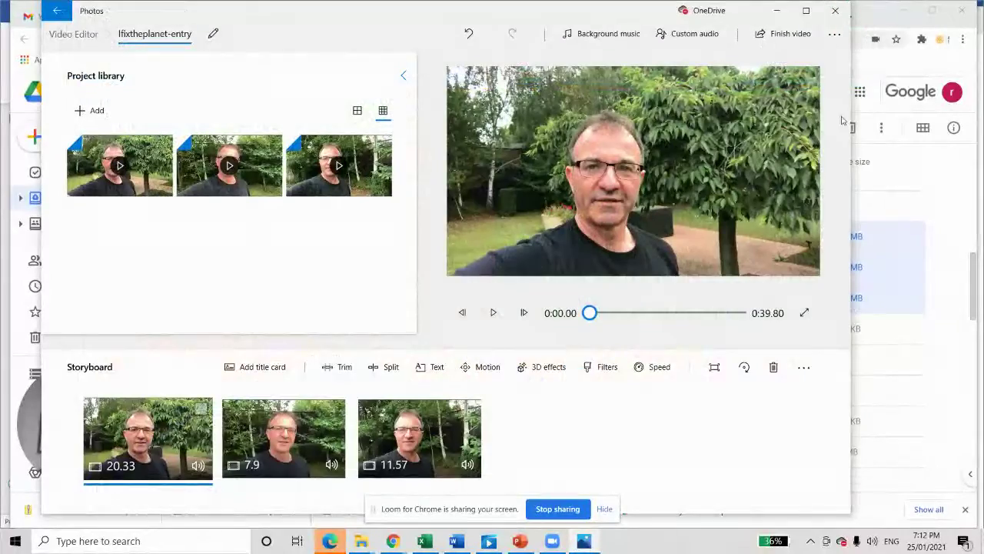
Switch to Google Drive in Chrome, open YouTube from the Google apps, and start a video upload.
left_click(952, 273)
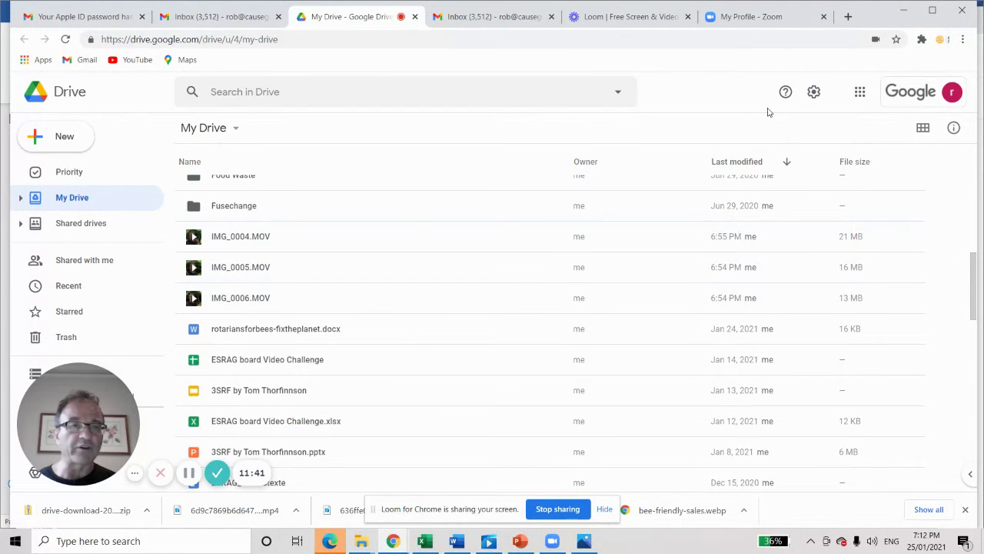
left_click(860, 92)
scroll(871, 146, "down", 3)
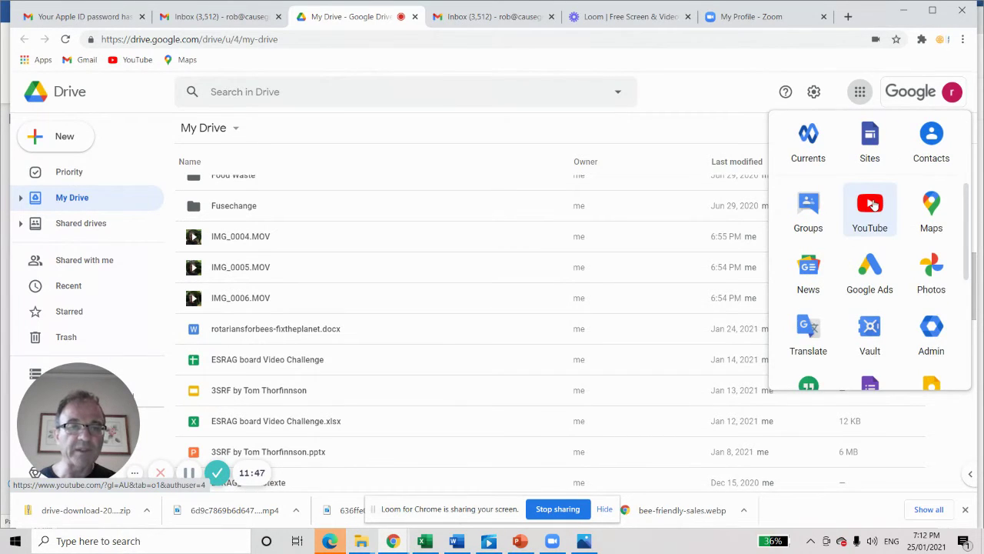
left_click(871, 204)
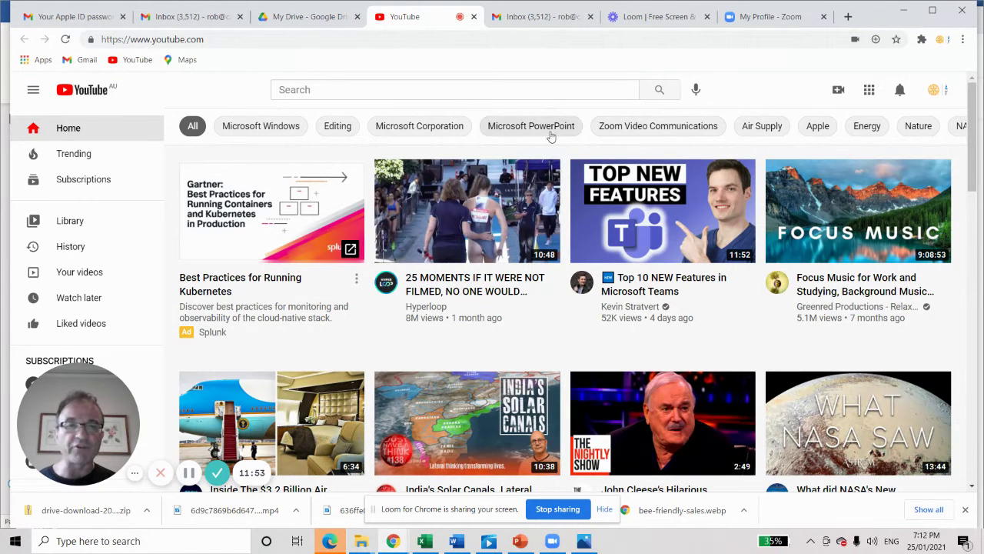
left_click(838, 92)
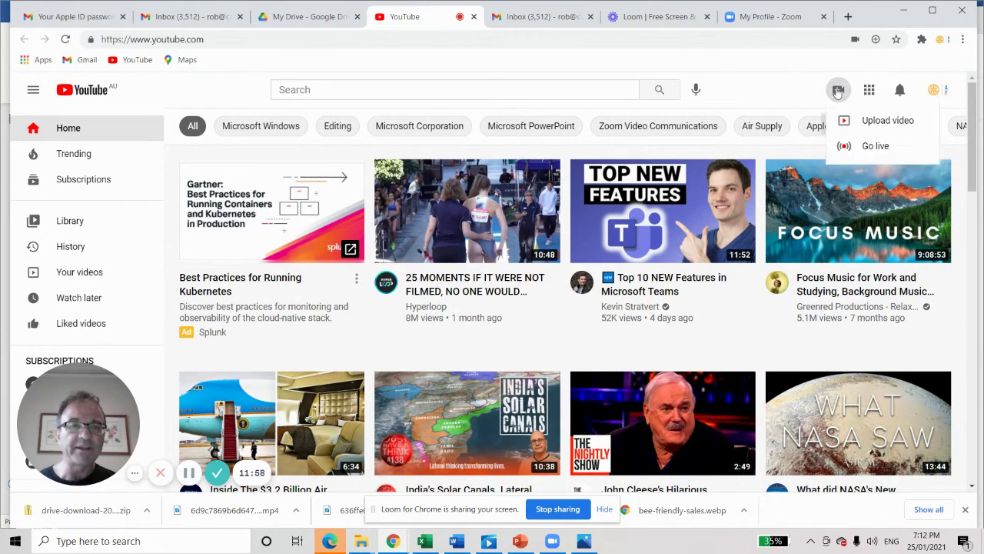
left_click(855, 123)
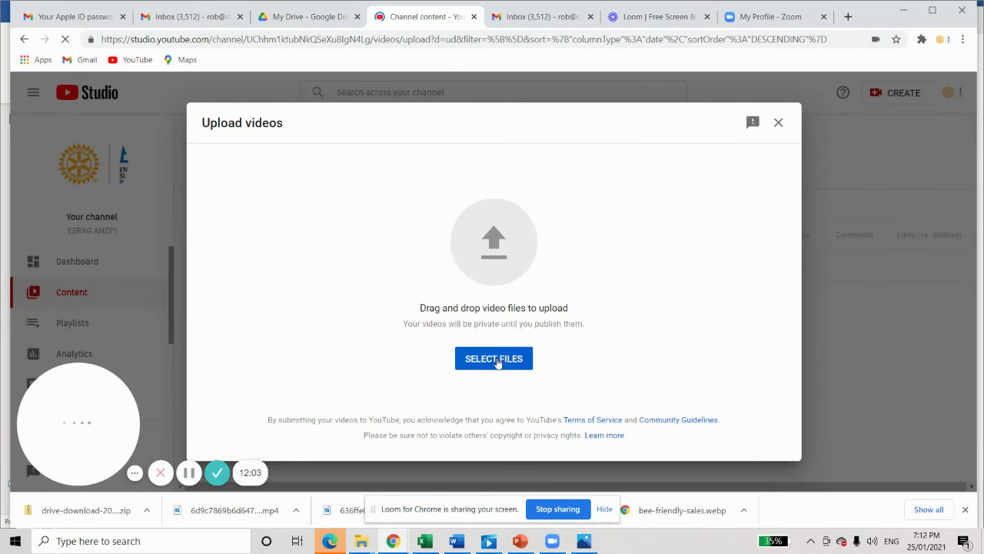
Choose the Ifixtheplanet-entry video from Pictures > Video Projects as the file to upload.
left_click(496, 361)
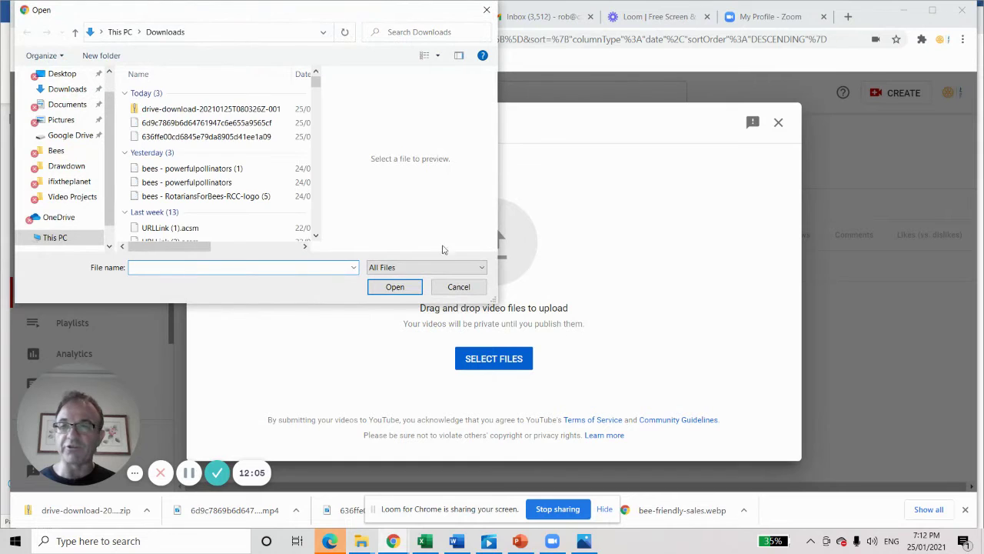
left_click(76, 121)
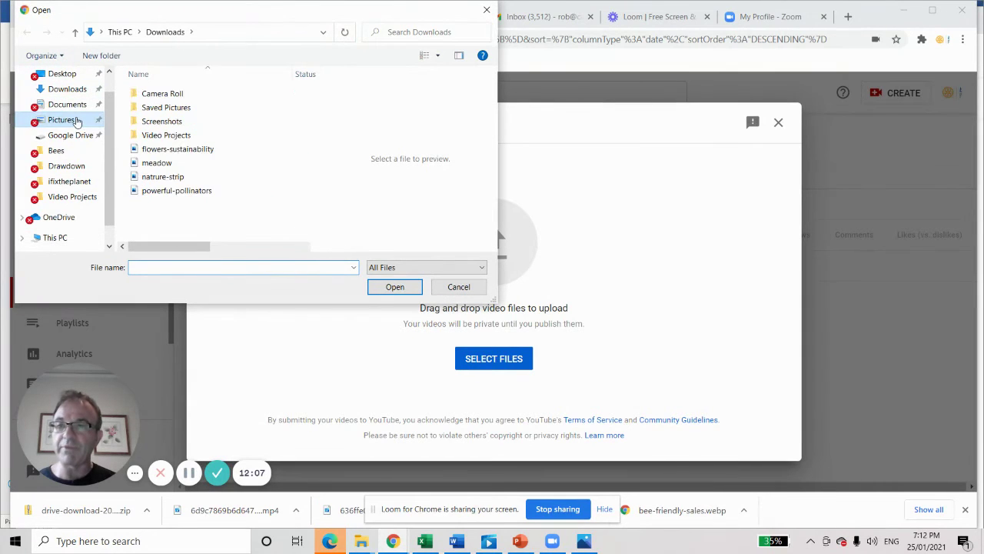
double_click(166, 135)
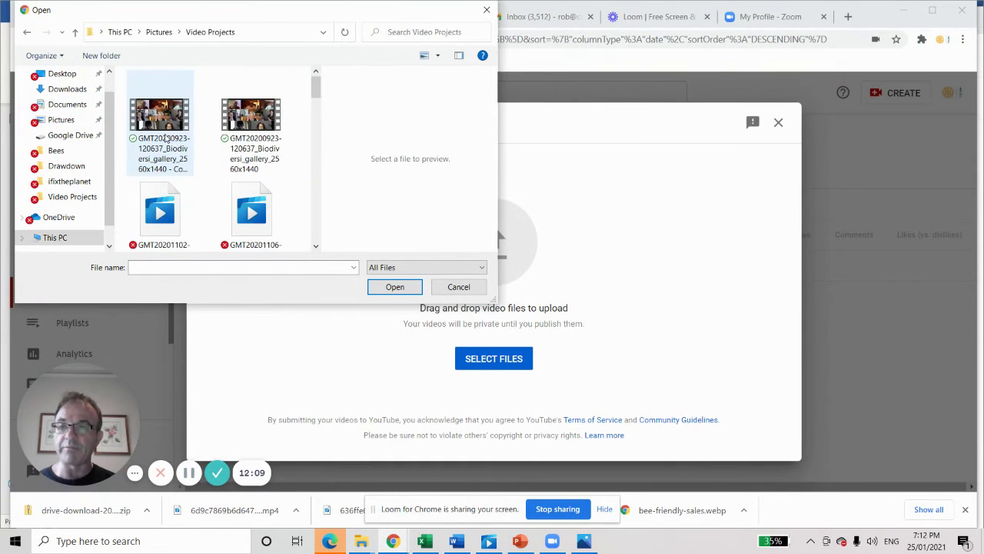
scroll(204, 139, "down", 2)
scroll(280, 159, "down", 2)
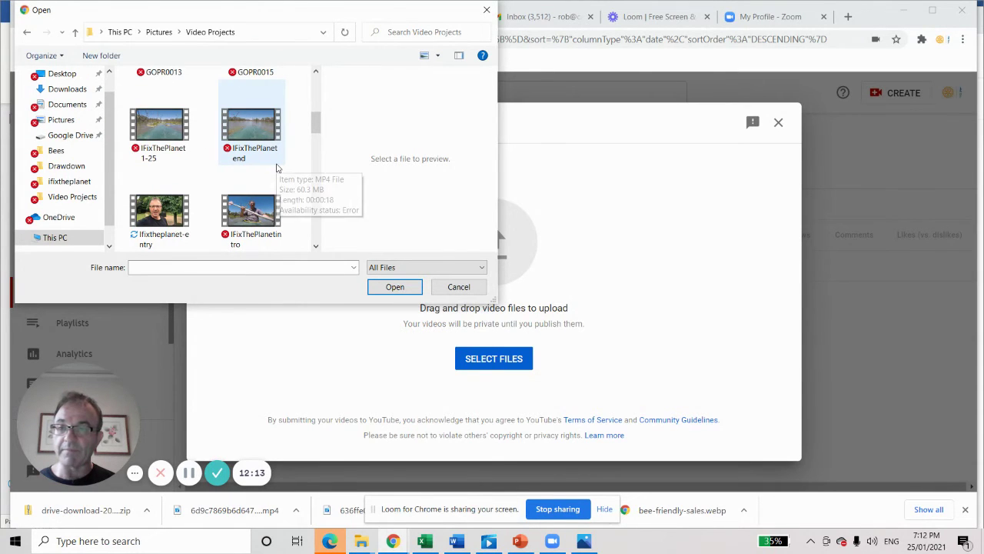
double_click(146, 219)
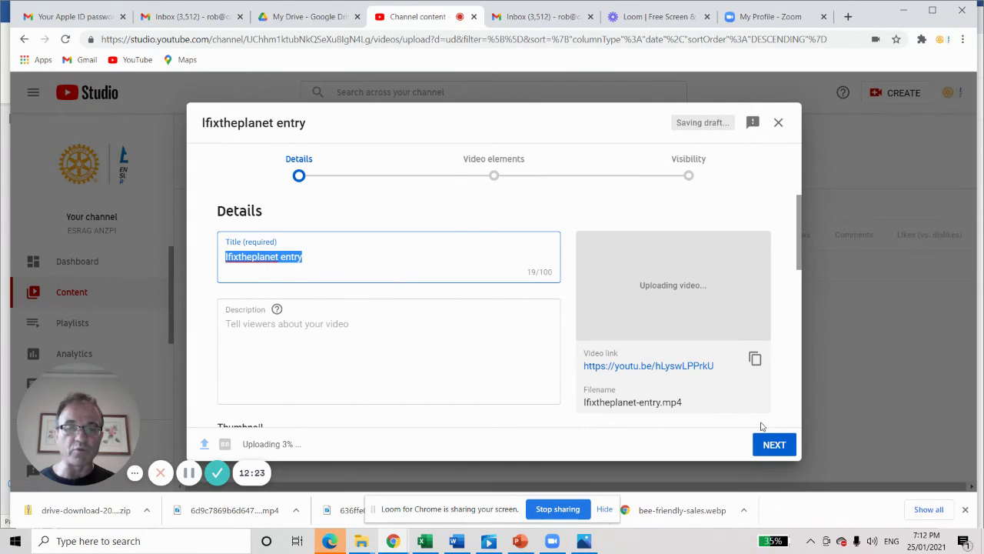
Keep the suggested video title, set the audience to made for kids, and complete the upload details.
left_click(775, 445)
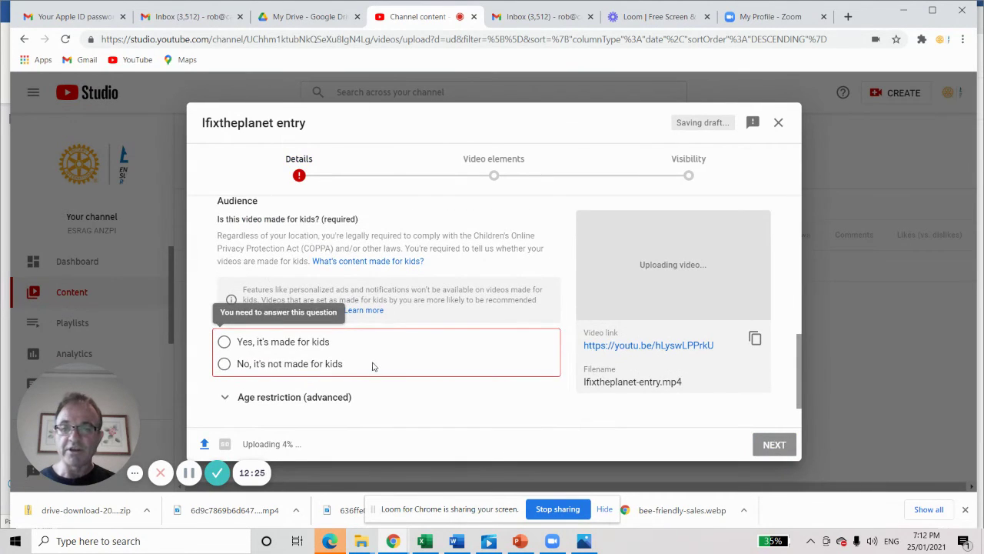
left_click(226, 342)
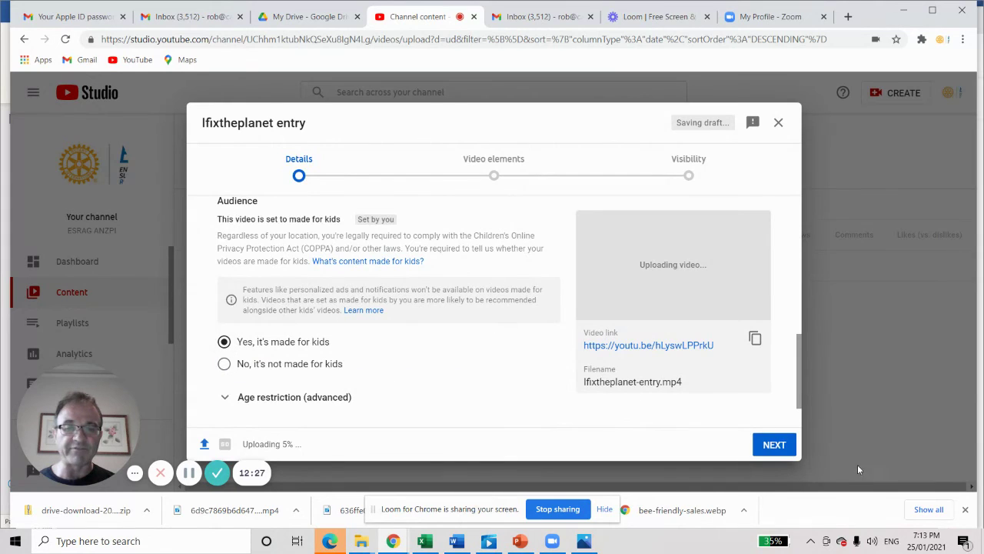
left_click(784, 446)
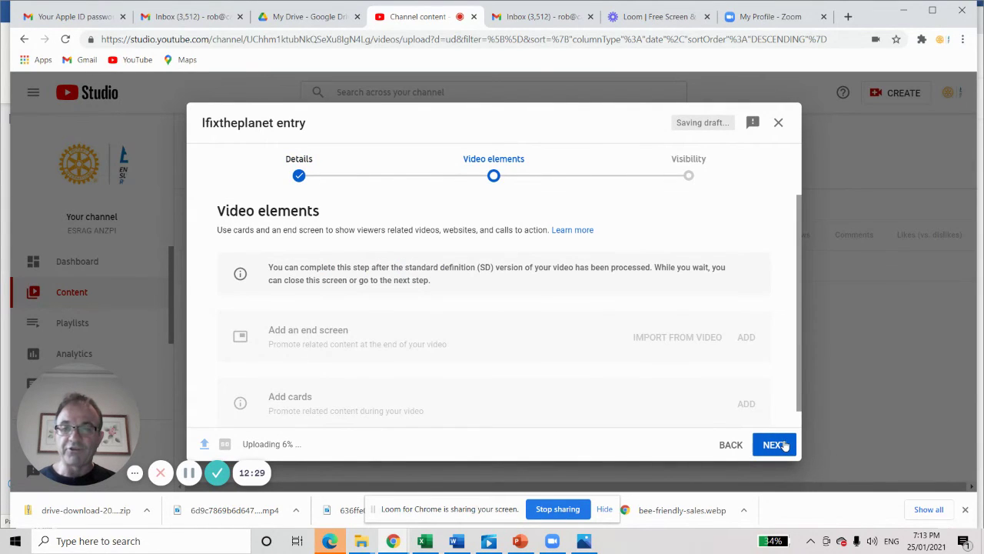
Skip the video elements, set the video's visibility to Public, and publish it.
left_click(785, 446)
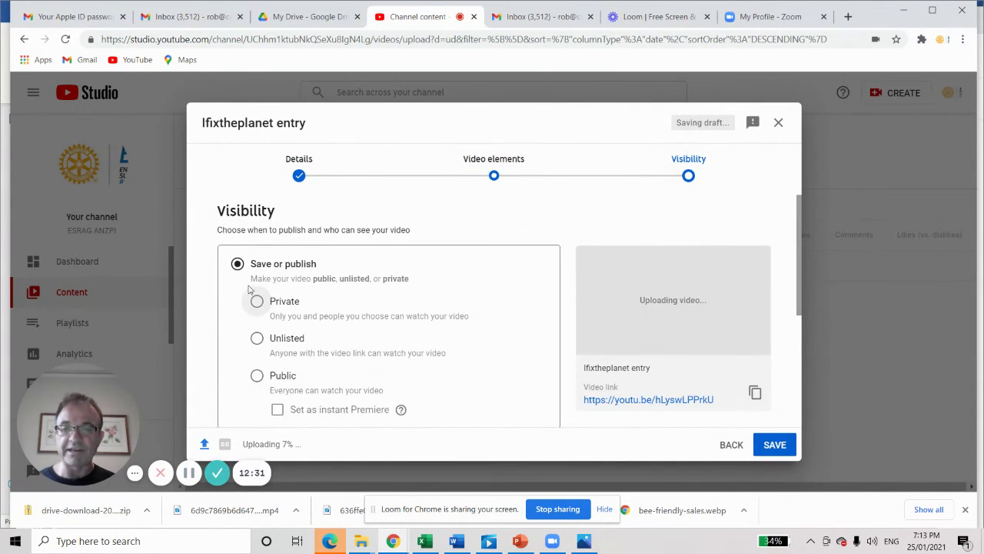
left_click(256, 379)
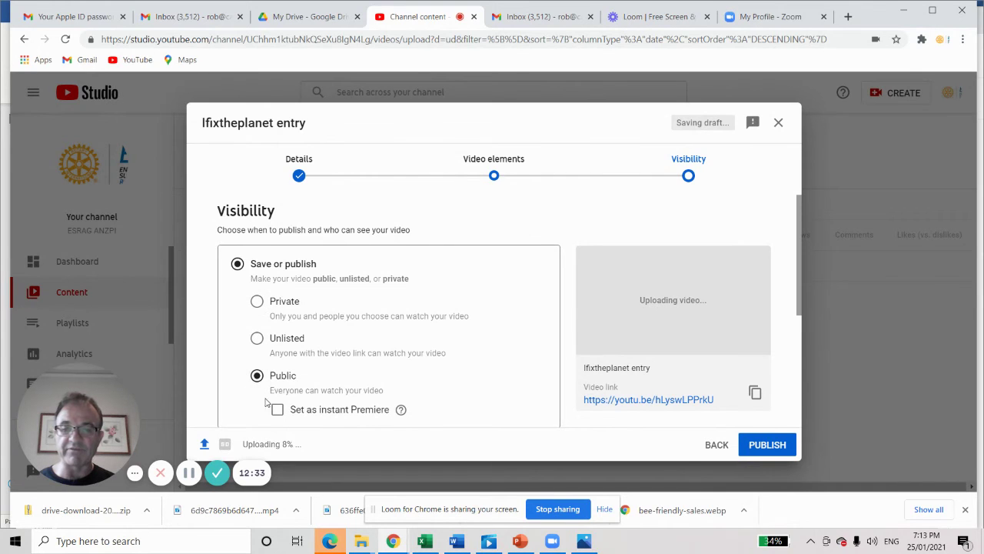
left_click(767, 446)
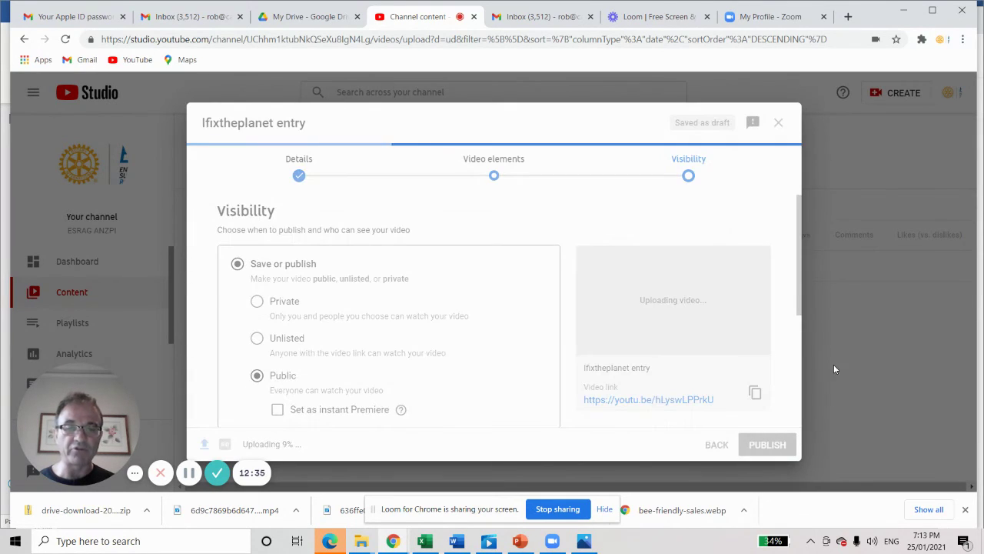